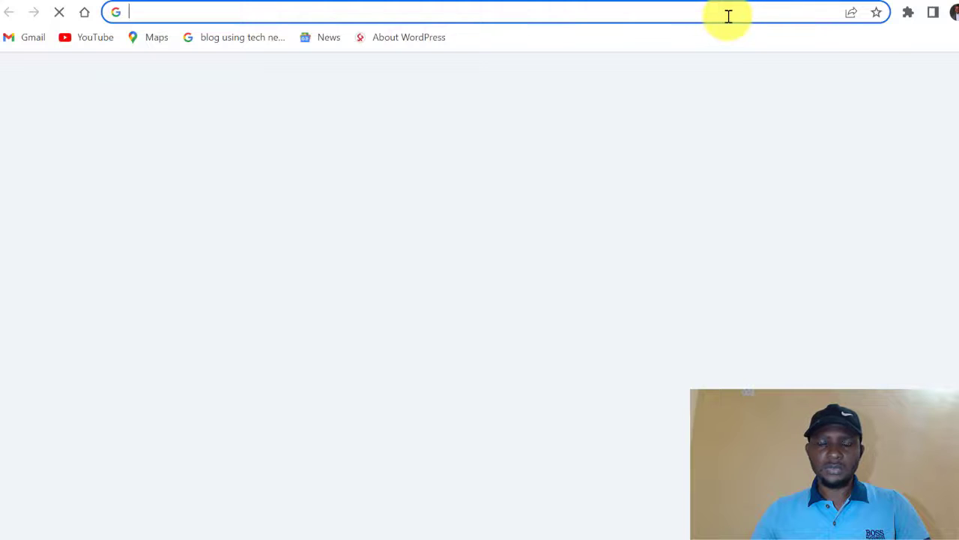
# Go to wa.link in Chrome to open the Walink site.
pyautogui.click(729, 16)
pyautogui.write('wa.link')
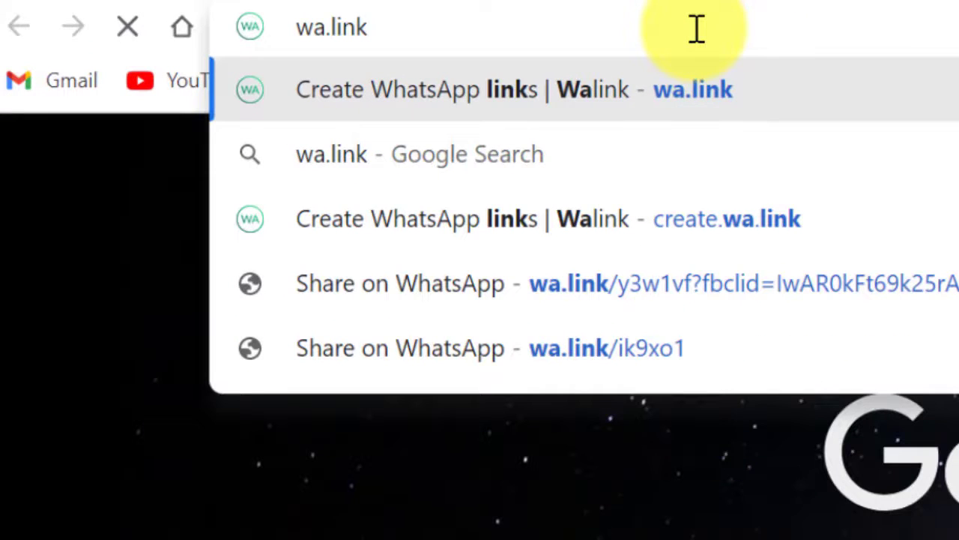
pyautogui.press('Return')
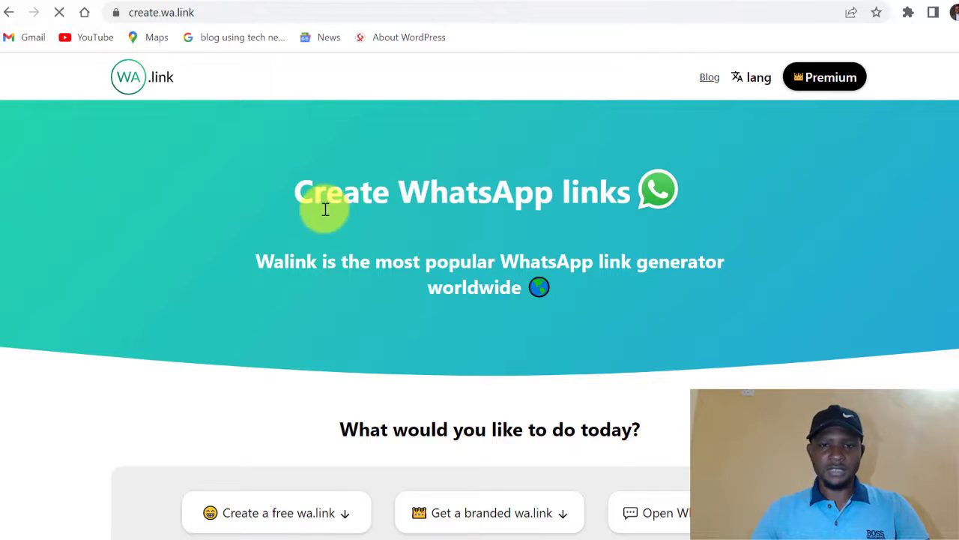
# Scroll down the Walink page to the 'Create your free link here' form.
pyautogui.scroll(-3, 536, 199)
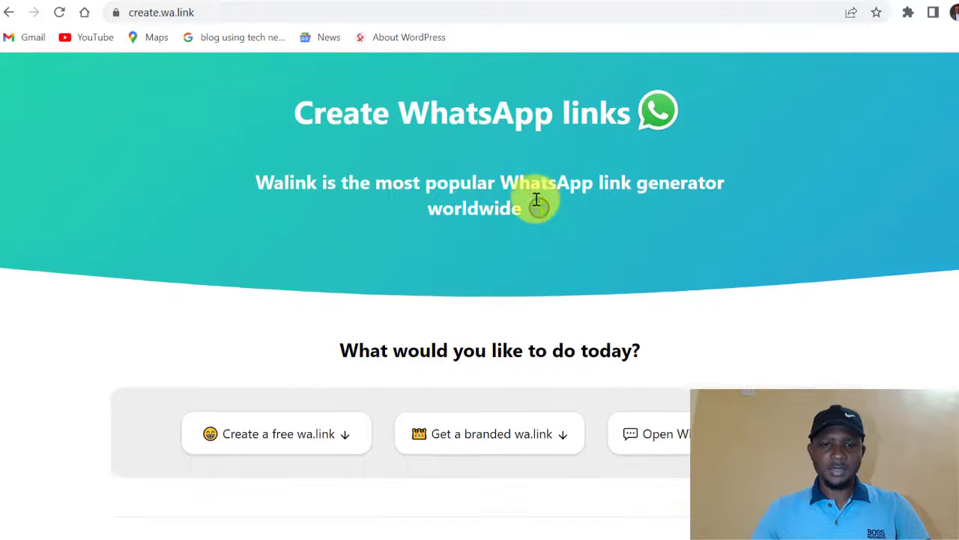
pyautogui.scroll(-7, 537, 198)
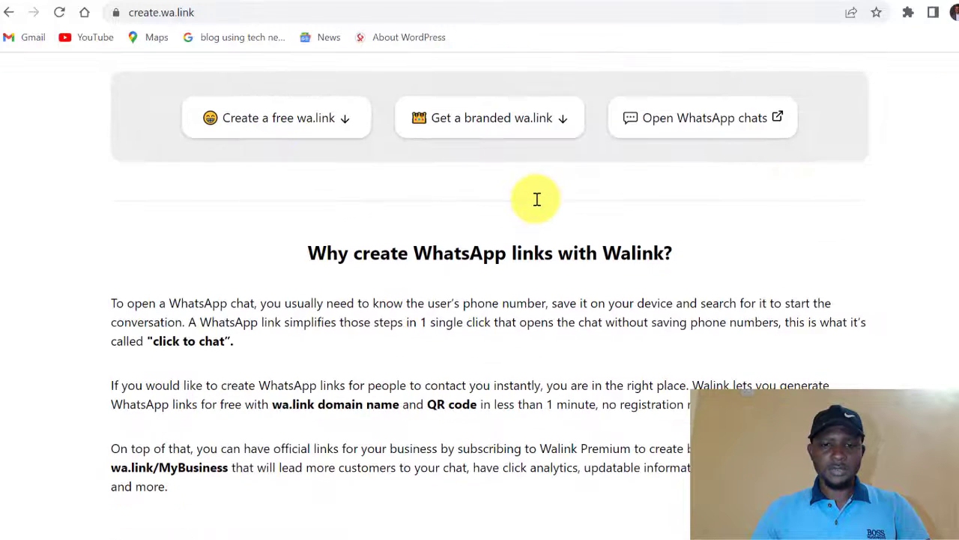
pyautogui.scroll(-6, 537, 198)
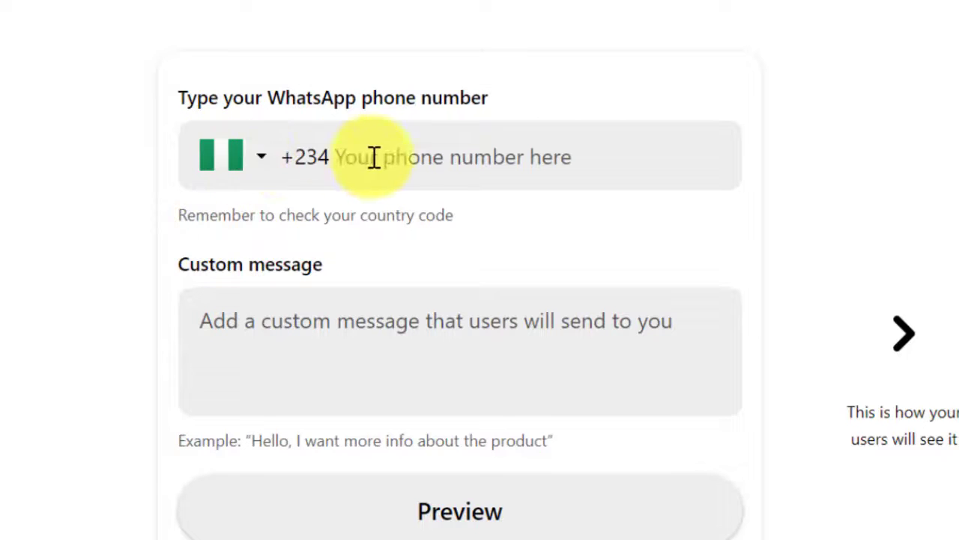
# Fill the phone field with the saved Nigerian +234 WhatsApp number, then move to the message box.
pyautogui.click(474, 145)
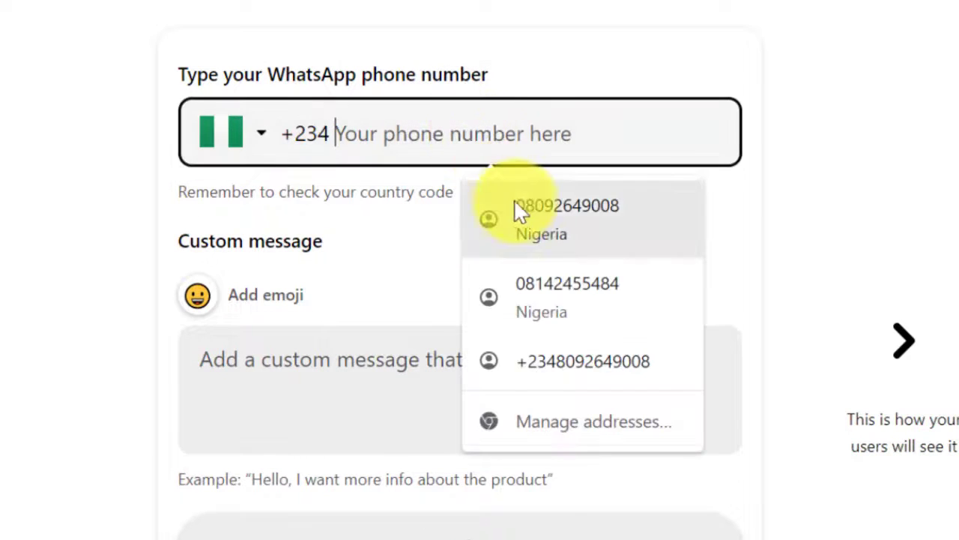
pyautogui.click(547, 213)
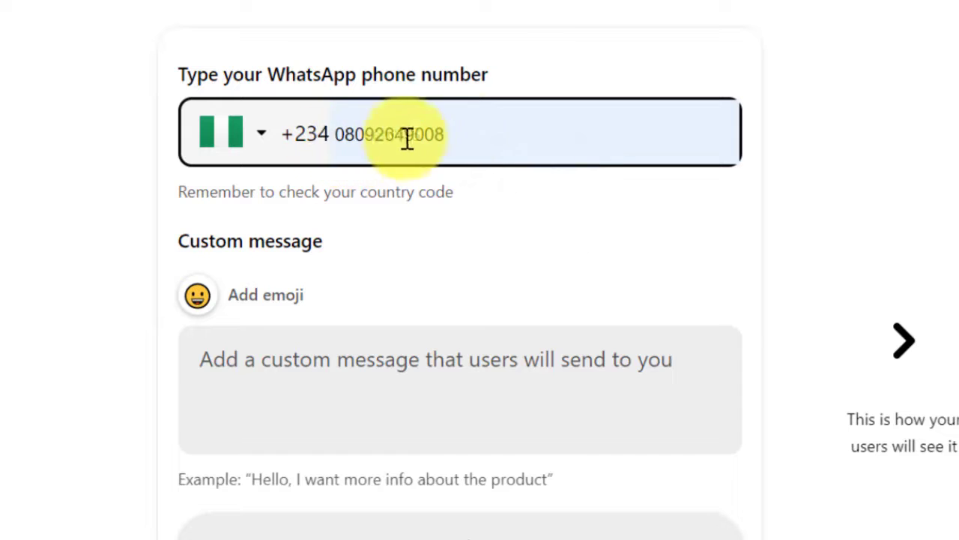
pyautogui.click(302, 133)
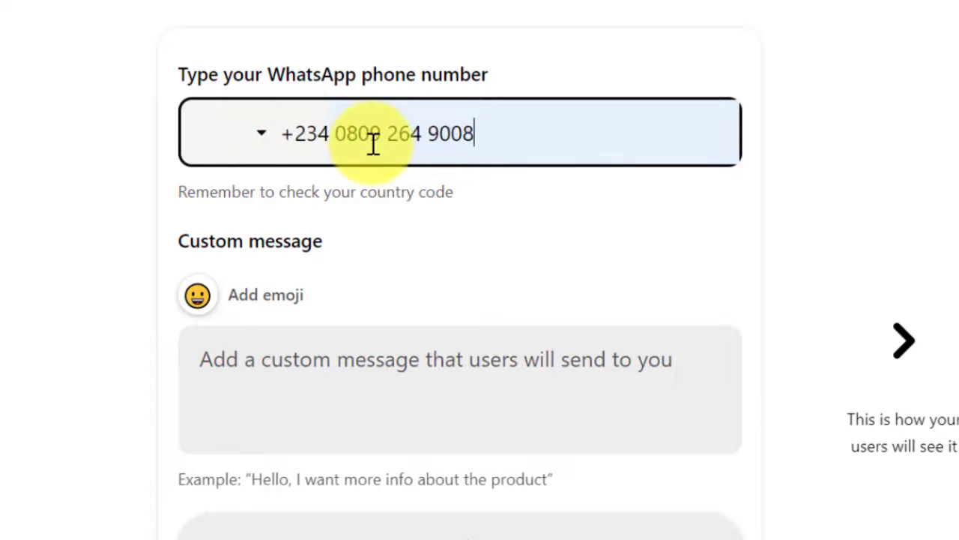
pyautogui.scroll(-2, 373, 143)
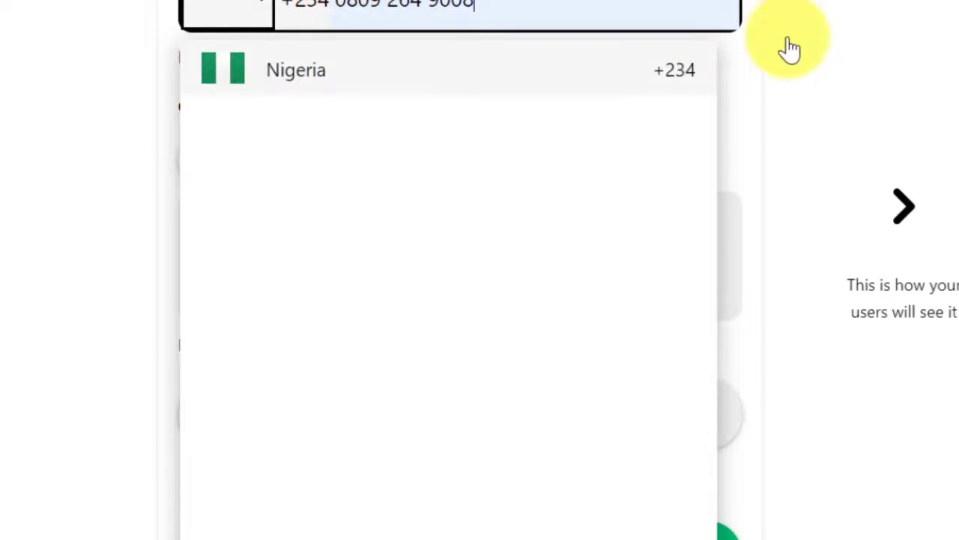
pyautogui.click(834, 7)
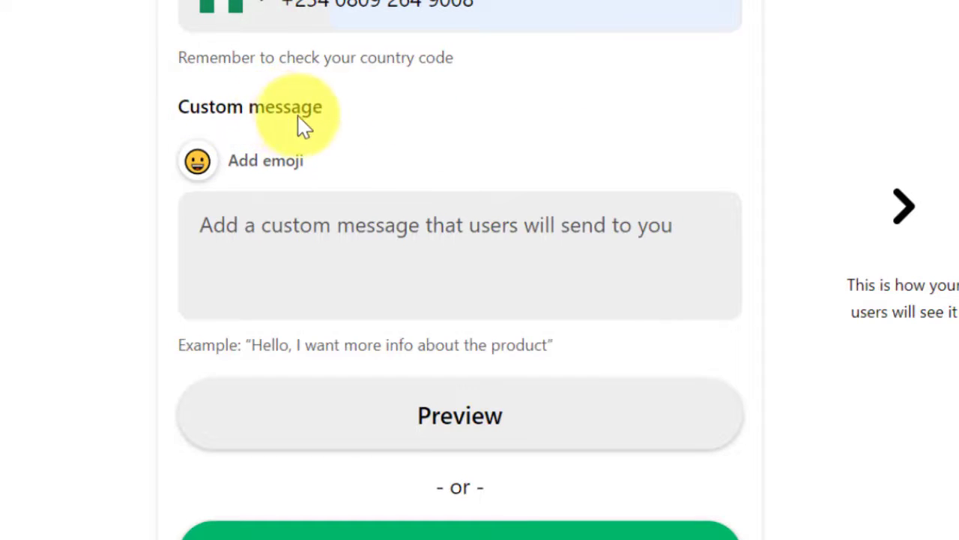
pyautogui.click(270, 237)
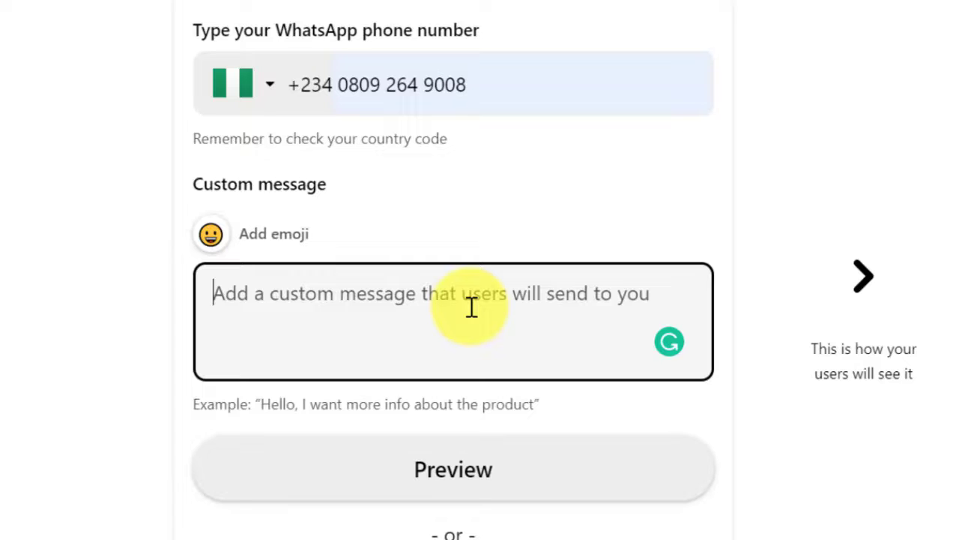
# Type a message greeting the trainer, asking to enroll in the upcoming Digital Marketing Training, ending 'My name is ___'.
pyautogui.write('He')
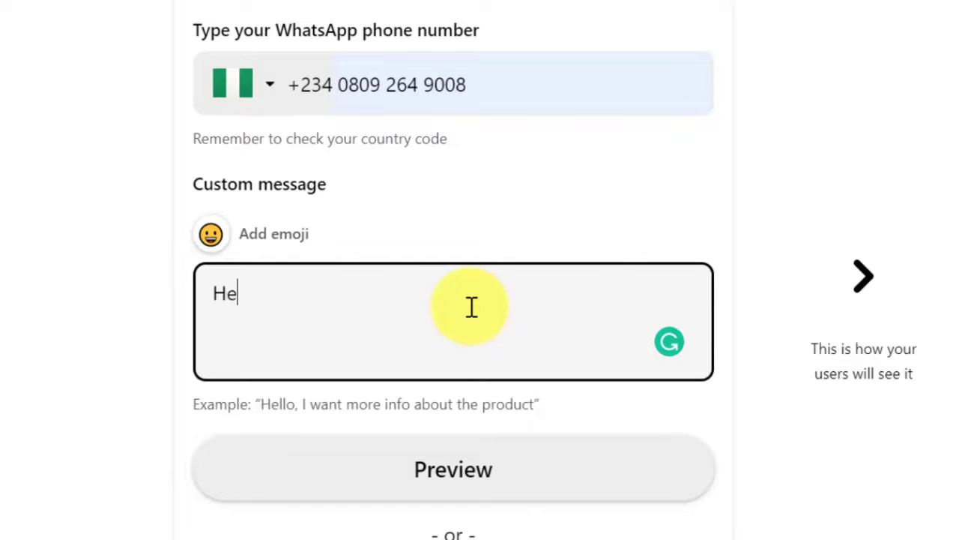
pyautogui.write('llo,')
pyautogui.press('BackSpace')
pyautogui.write('B')
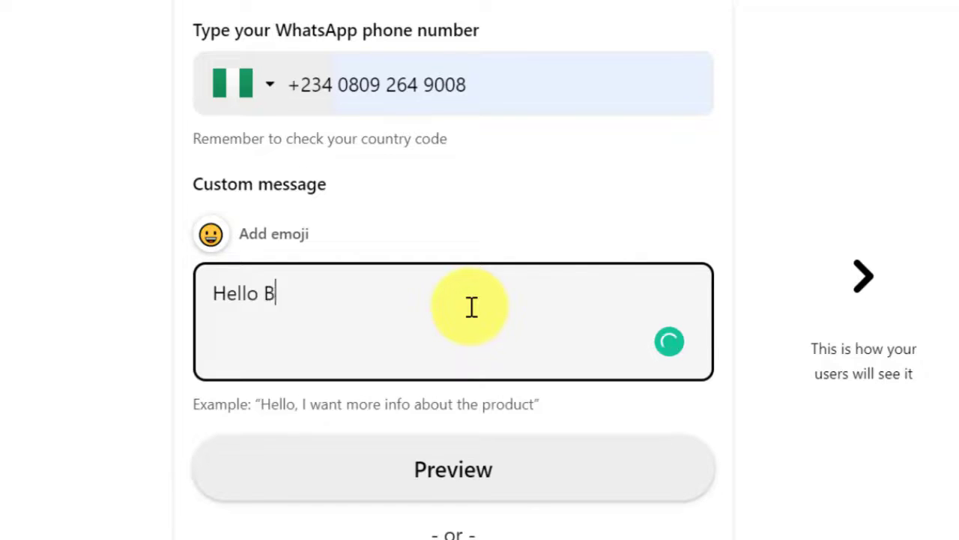
pyautogui.write('eston, I want')
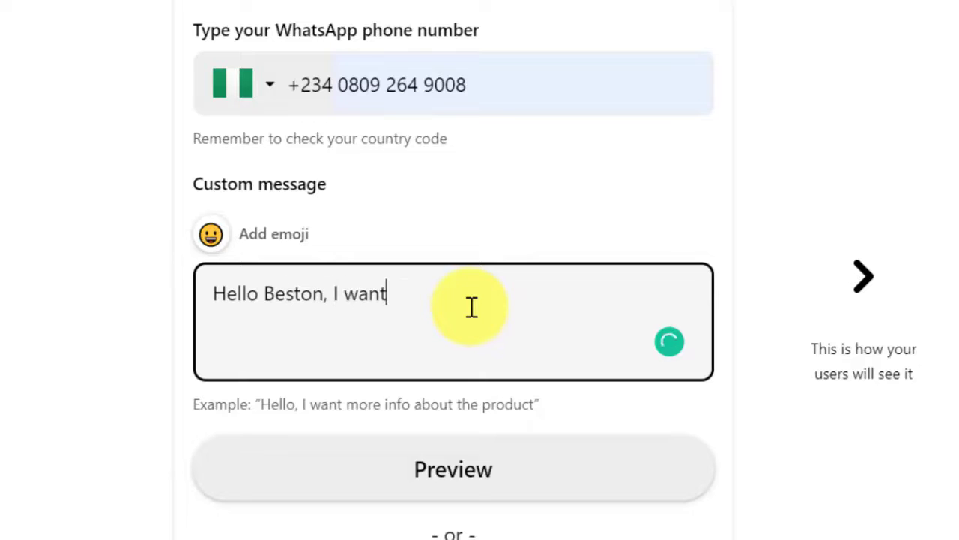
pyautogui.write(' to enroll in you up')
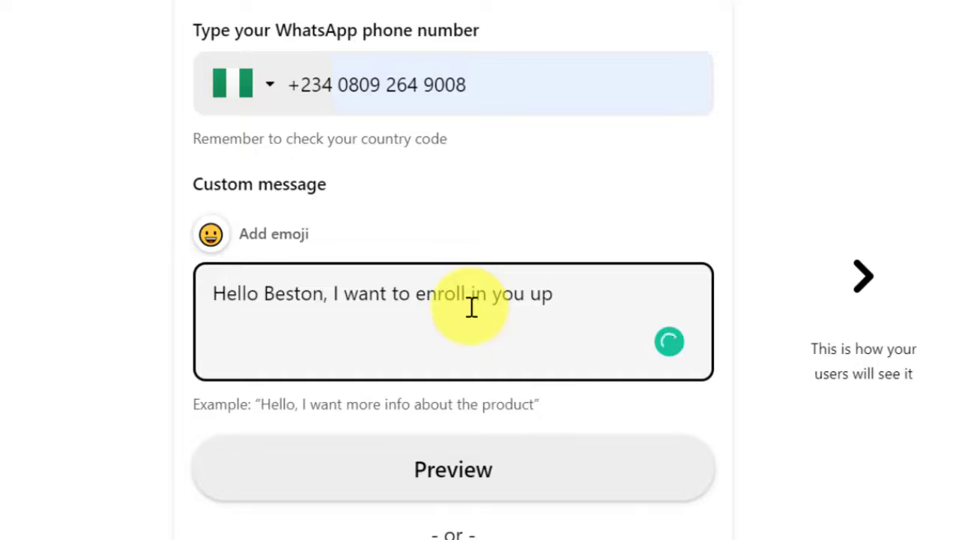
pyautogui.write('coming Digital Market')
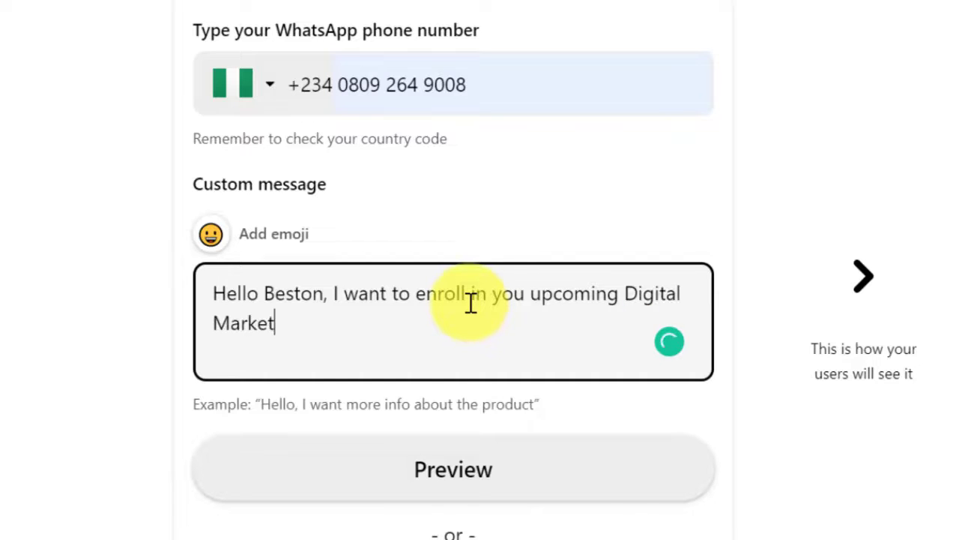
pyautogui.write('ing Training')
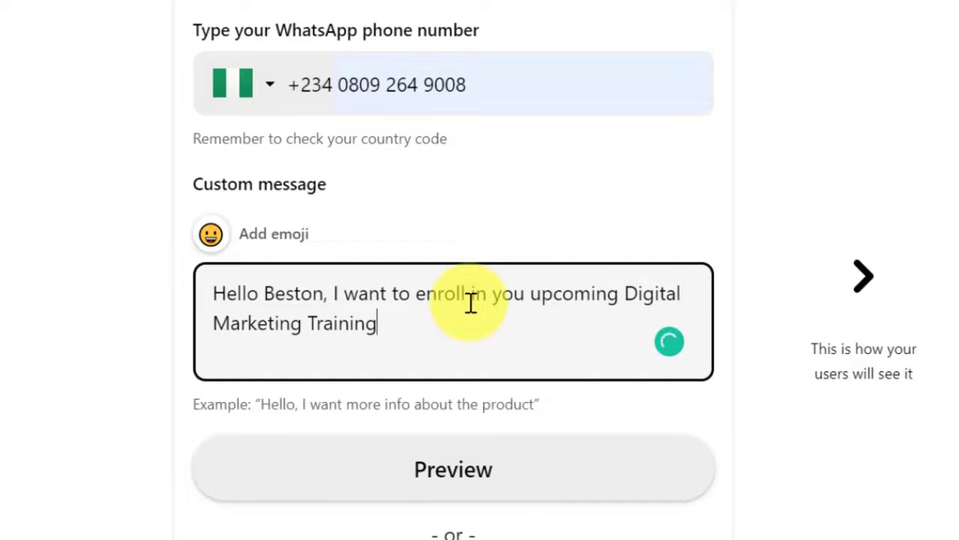
pyautogui.write('. My name is ___')
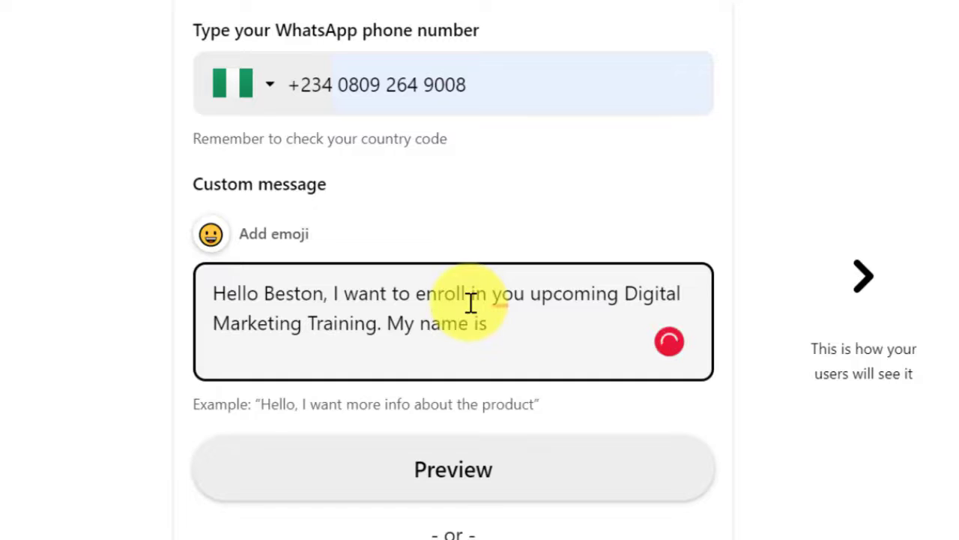
# Accept Grammarly's 'you' to 'your' correction and select the blank name placeholder.
pyautogui.moveTo(515, 298)
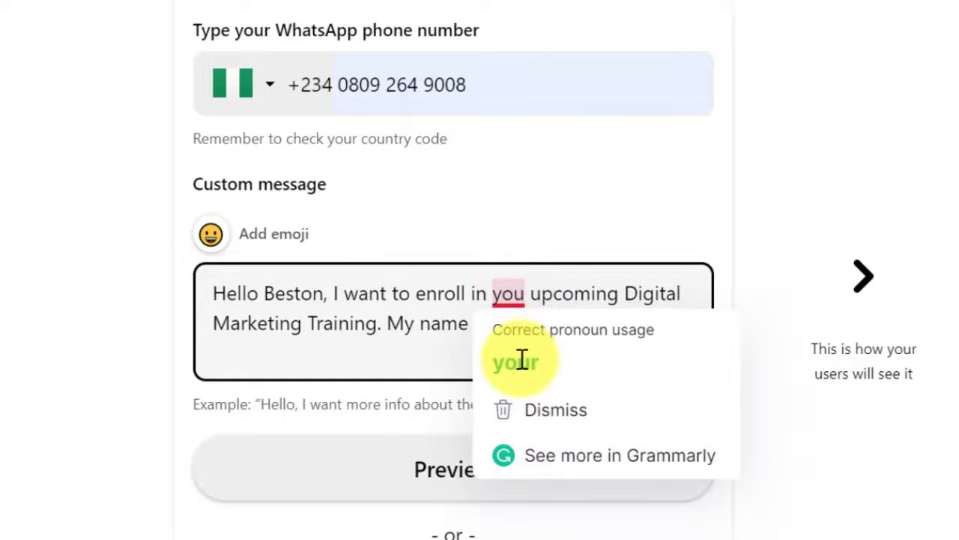
pyautogui.click(512, 362)
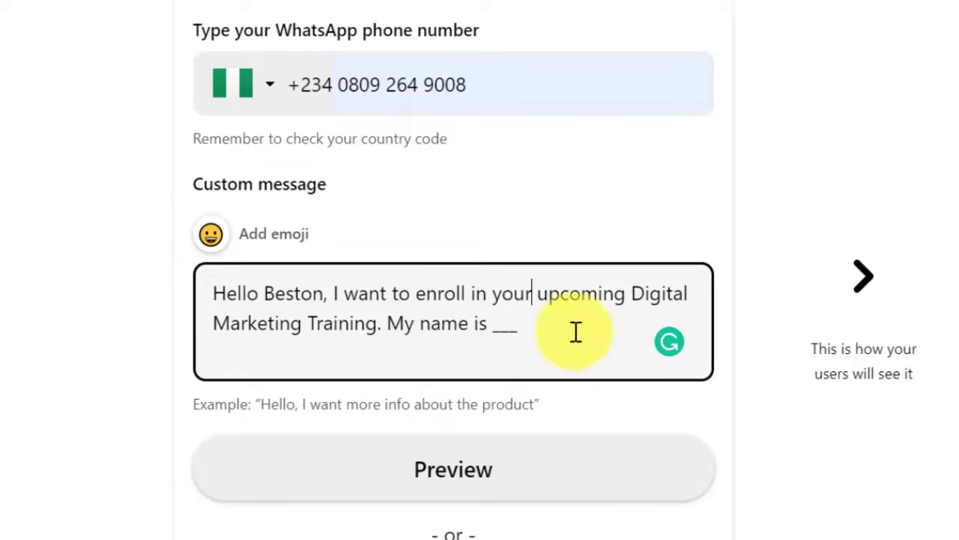
pyautogui.click(547, 323)
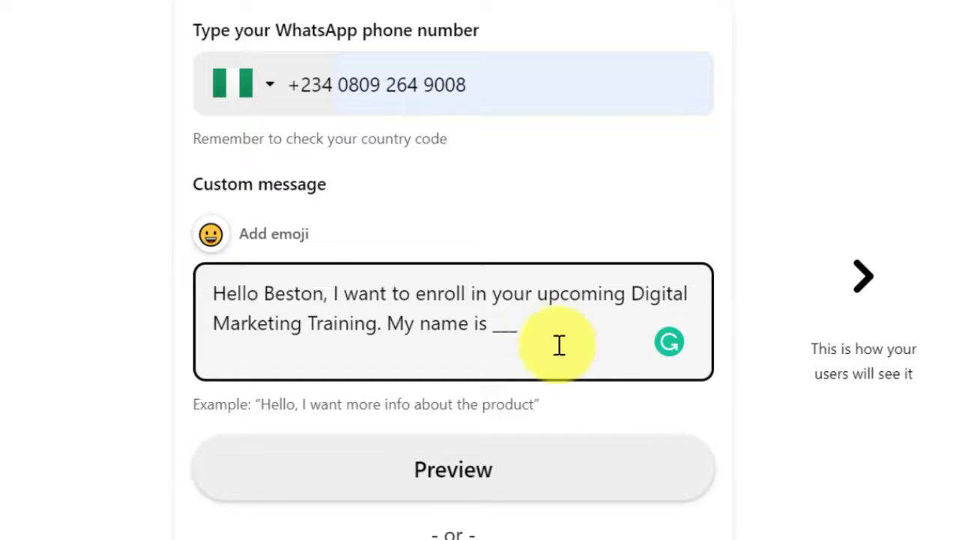
pyautogui.moveTo(527, 336); pyautogui.dragTo(494, 328)
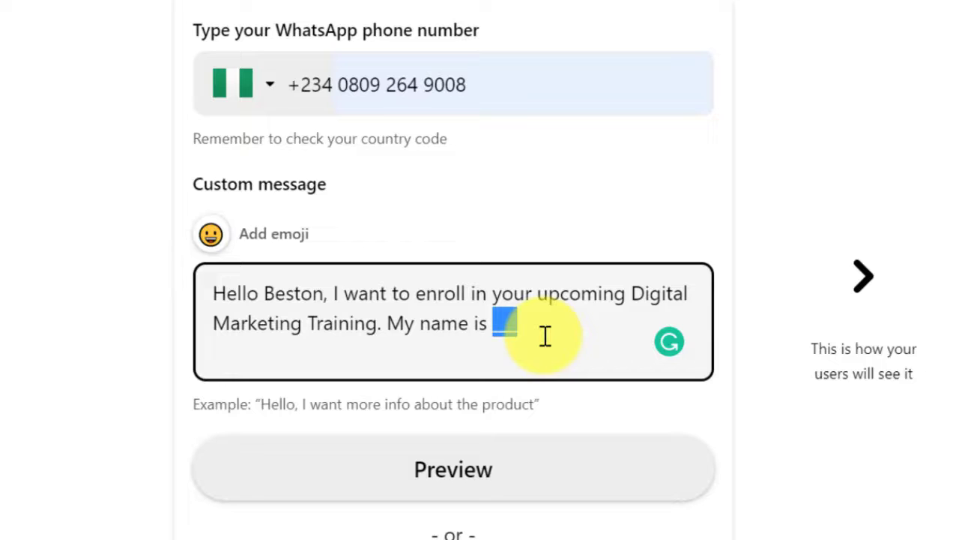
pyautogui.click(546, 336)
pyautogui.scroll(-3, 556, 337)
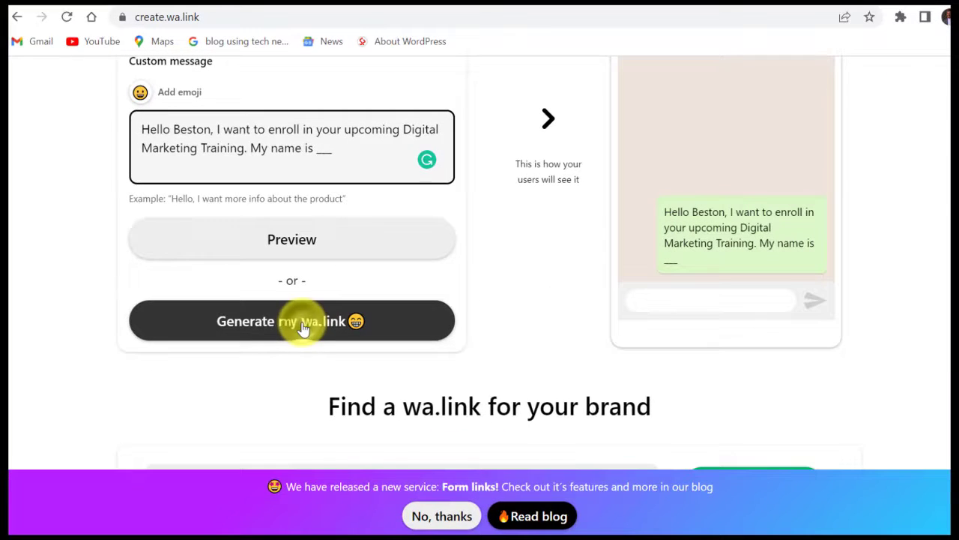
pyautogui.click(303, 328)
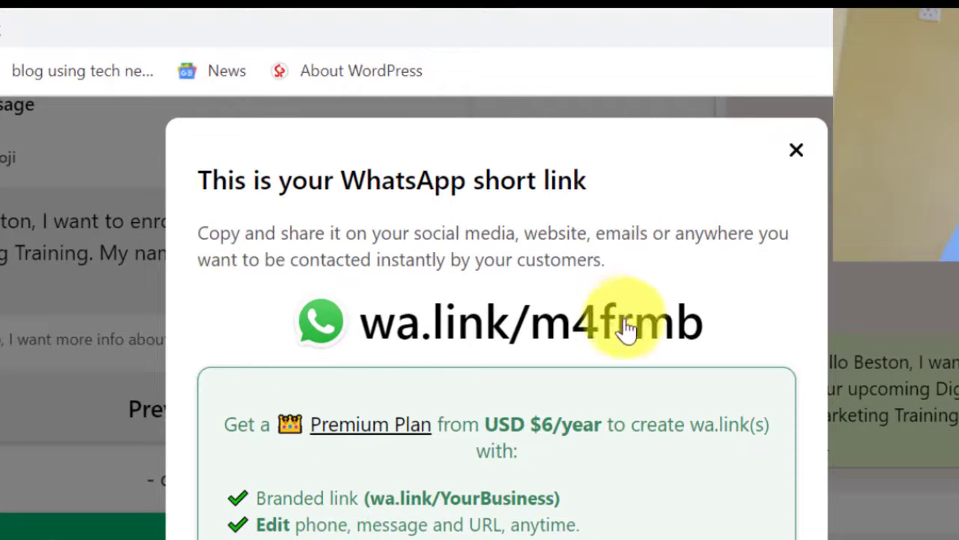
# Scroll to the QR code in the result panel and copy the short link.
pyautogui.scroll(-3, 525, 343)
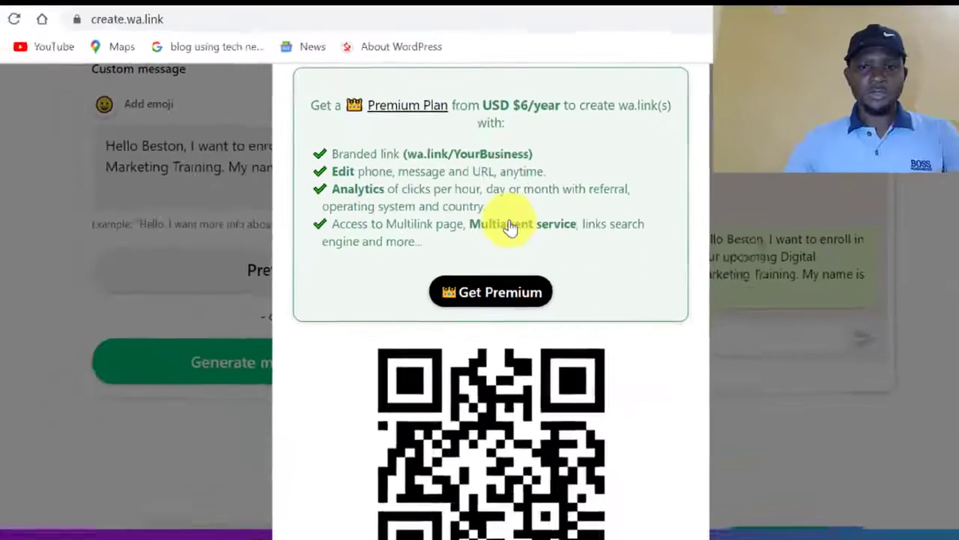
pyautogui.scroll(-3, 509, 227)
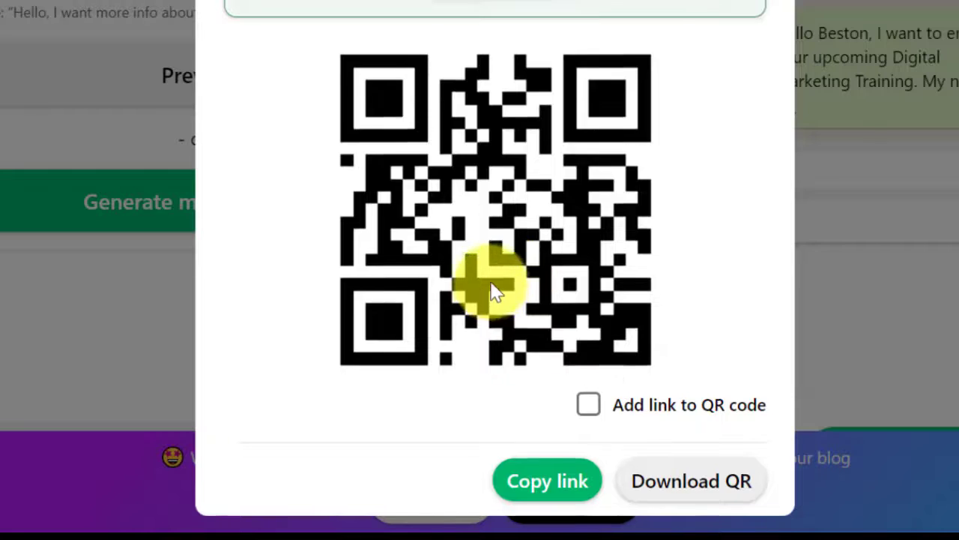
pyautogui.scroll(5, 493, 285)
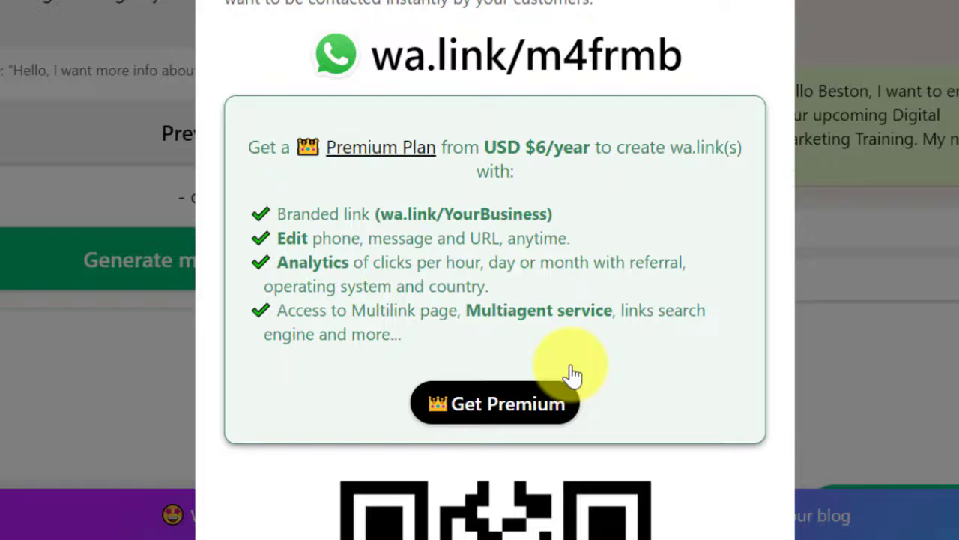
pyautogui.scroll(-5, 571, 374)
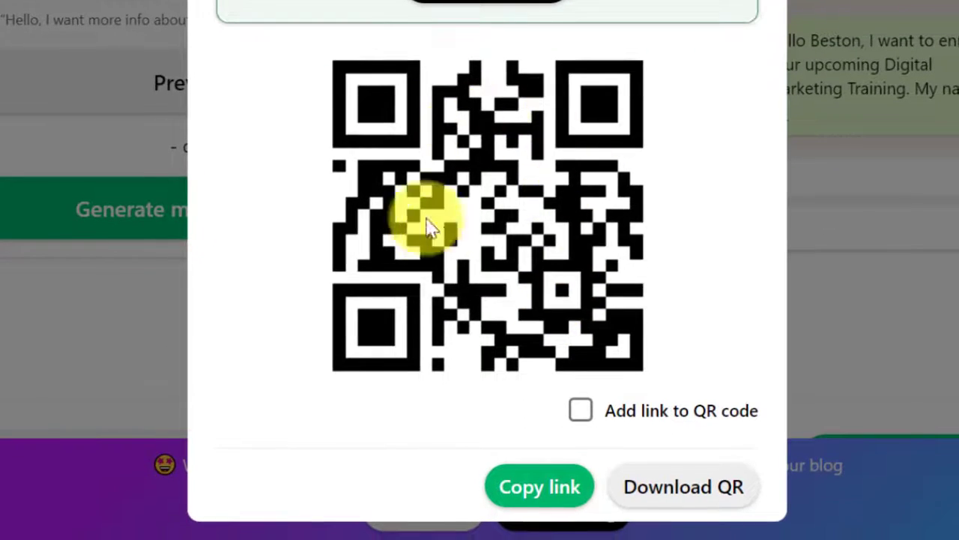
pyautogui.click(551, 493)
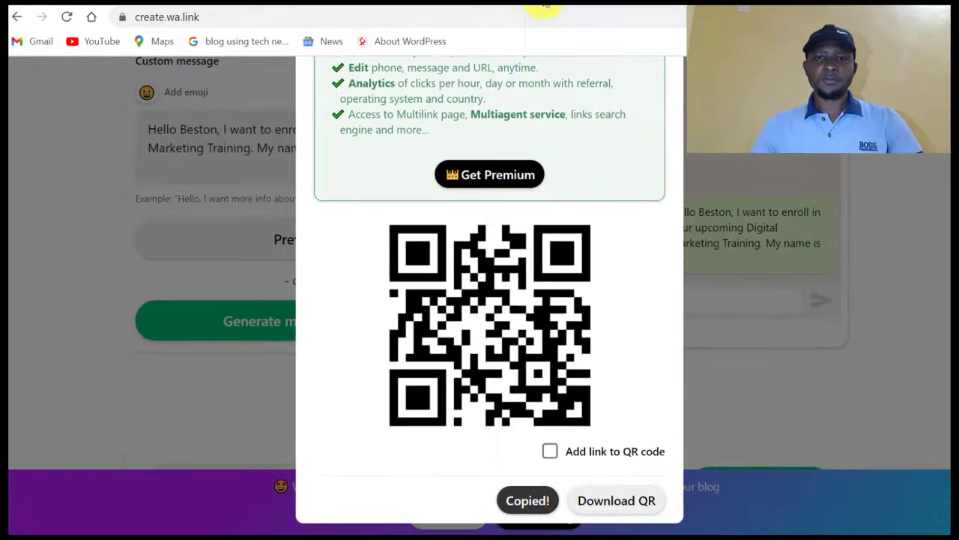
pyautogui.scroll(1, 551, 105)
# Start a profile post asking about struggling to sell online and wasting money on ads.
pyautogui.scroll(2, 549, 105)
pyautogui.scroll(-2, 549, 105)
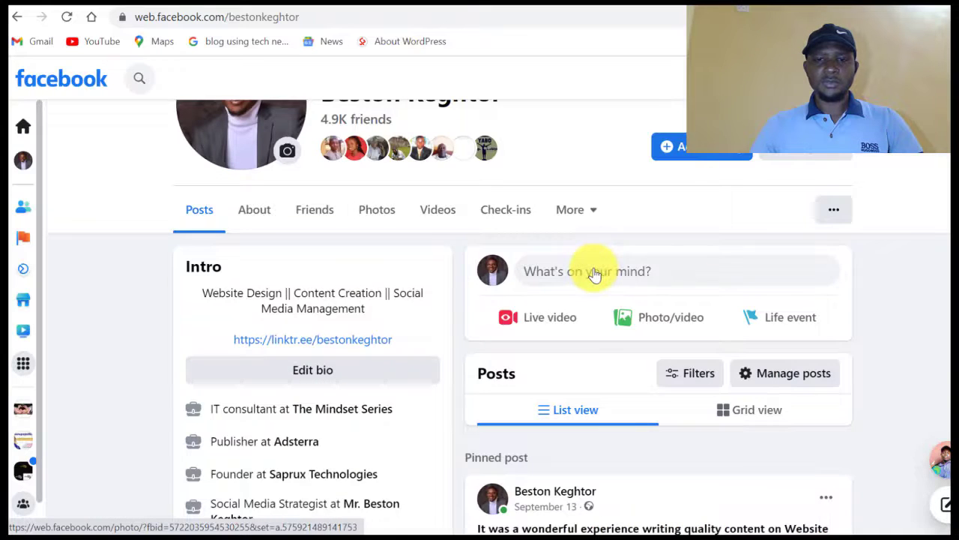
pyautogui.click(592, 267)
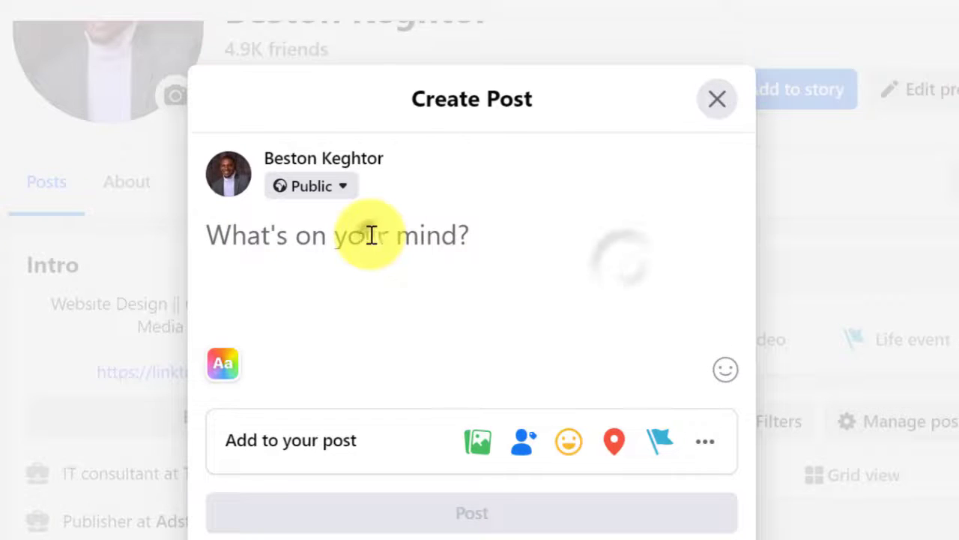
pyautogui.write('Are you a small business owner strugling to make')
pyautogui.press('BackSpace')
pyautogui.write('gl')
pyautogui.hotkey('ctrl', 'shift', 'End')
pyautogui.press('BackSpace')
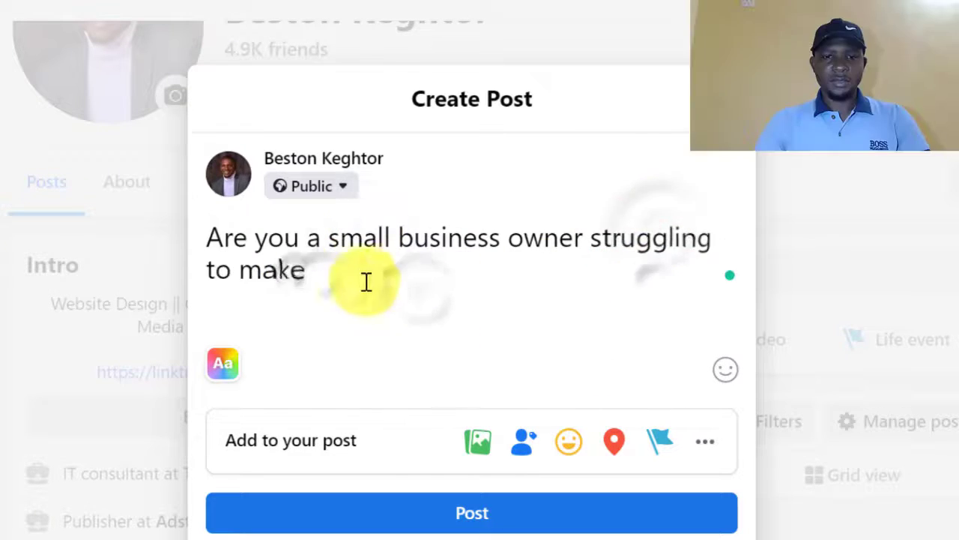
pyautogui.write('to make sales online?')
pyautogui.press('Return')
# Add 'This Digital Marketing Training is just for you.' and 'In this training, you will learn'.
pyautogui.press('Return')
pyautogui.write('H')
pyautogui.press('BackSpace')
pyautogui.write('Are you tired and frustrated of spending money on Ads without any results?')
pyautogui.press('Return')
pyautogui.press('Return')
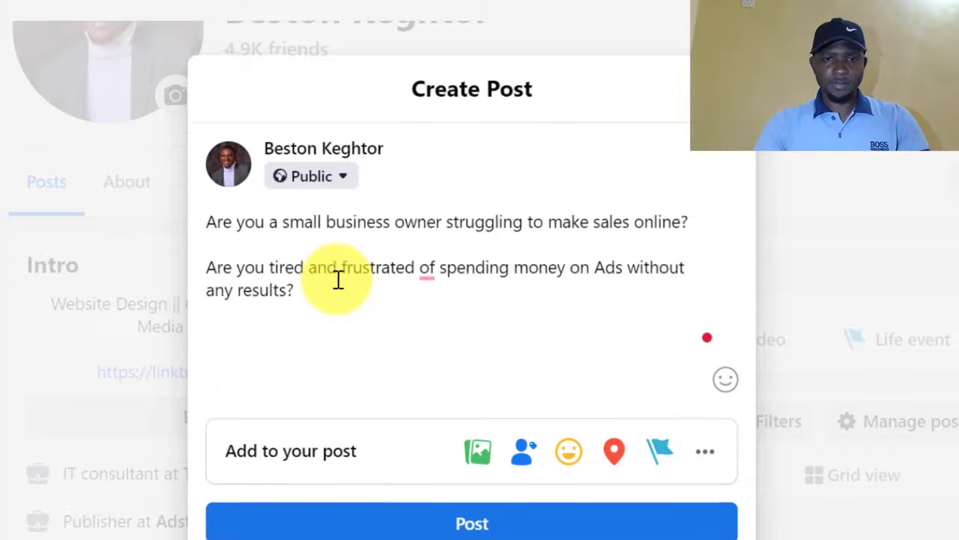
pyautogui.write('This Digital Mareketing Trianing is just for you.')
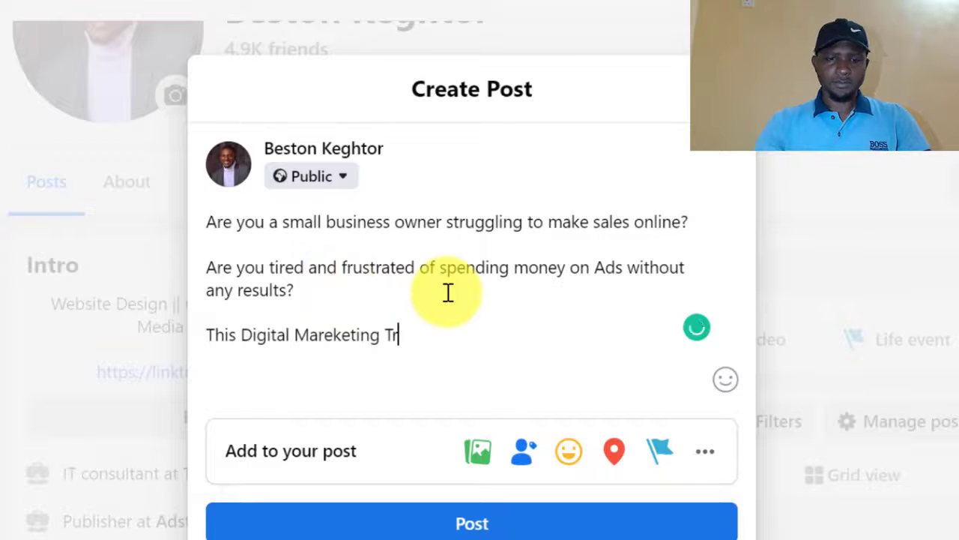
pyautogui.press('Return')
pyautogui.press('Return')
pyautogui.write('C')
pyautogui.press('BackSpace')
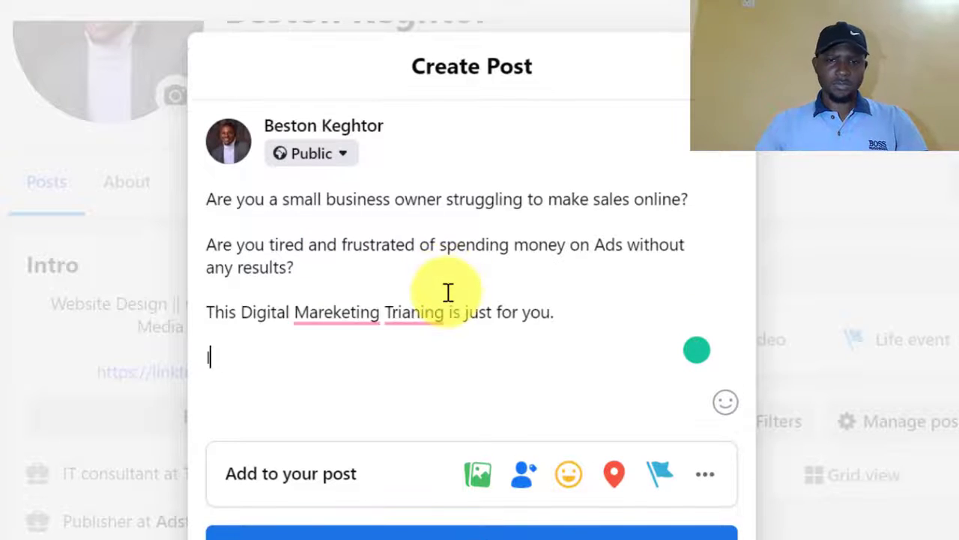
pyautogui.write('In this training , you will learn')
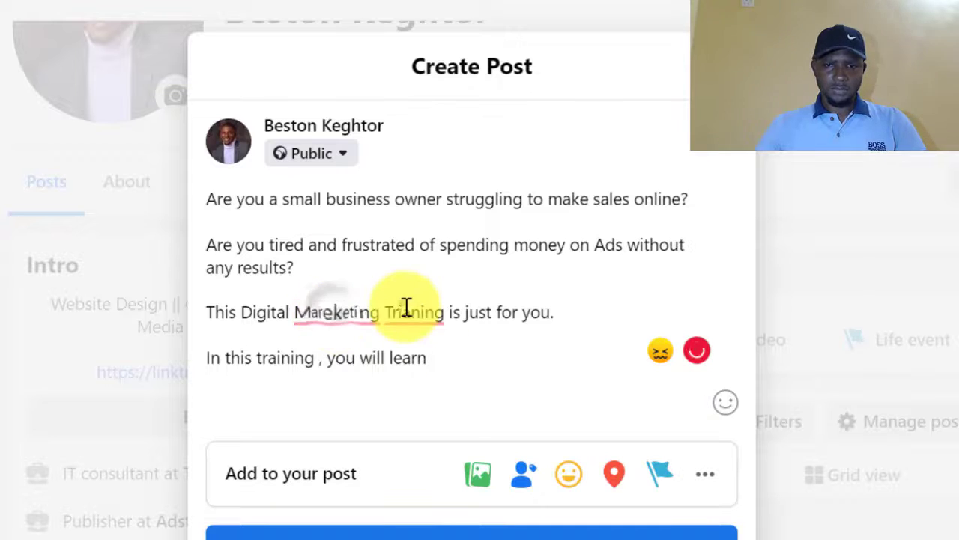
# Accept Grammarly fixes for Training, Marketing, the extra space and a run-together word.
pyautogui.click(409, 312)
pyautogui.click(423, 354)
pyautogui.click(336, 314)
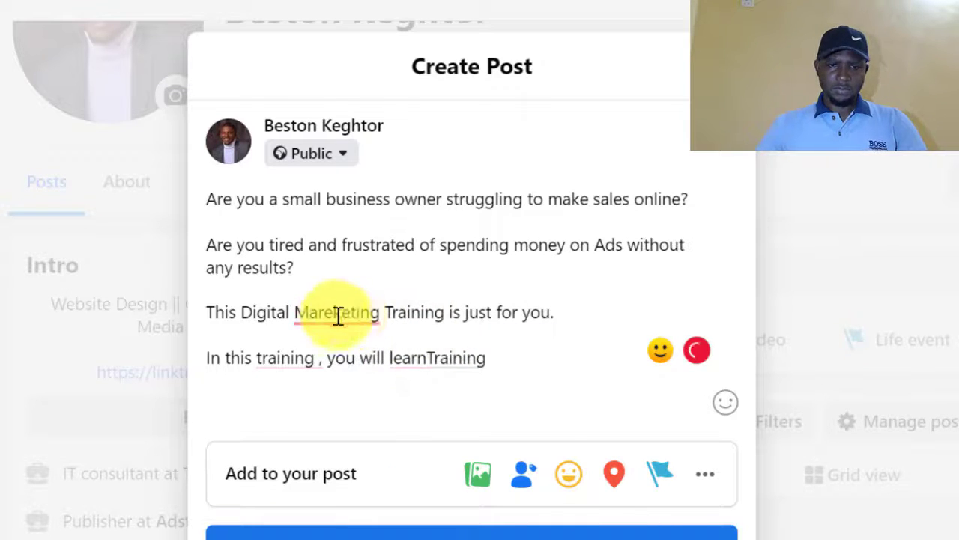
pyautogui.click(330, 352)
pyautogui.click(300, 358)
pyautogui.click(299, 423)
pyautogui.click(427, 360)
pyautogui.click(443, 419)
pyautogui.write('...')
# End with 'To enroll, click here:' plus the pasted wa.link URL, and publish the post.
pyautogui.press('Return')
pyautogui.press('Return')
pyautogui.write('Click he')
pyautogui.press('BackSpace')
pyautogui.press('BackSpace')
pyautogui.press('BackSpace')
pyautogui.press('BackSpace')
pyautogui.press('BackSpace')
pyautogui.press('BackSpace')
pyautogui.press('BackSpace')
pyautogui.press('BackSpace')
pyautogui.write('To enroll, click here:')
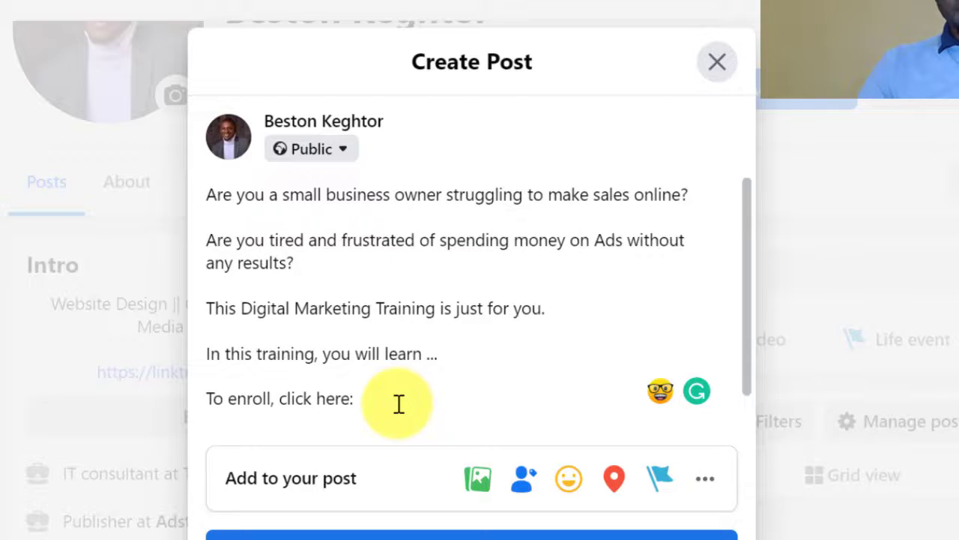
pyautogui.hotkey('ctrl', 'v')
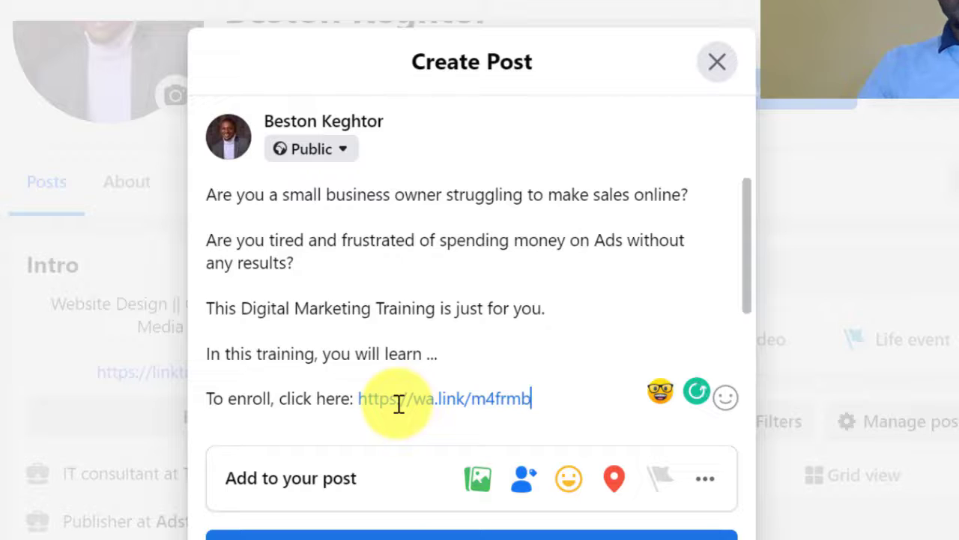
pyautogui.press('Return')
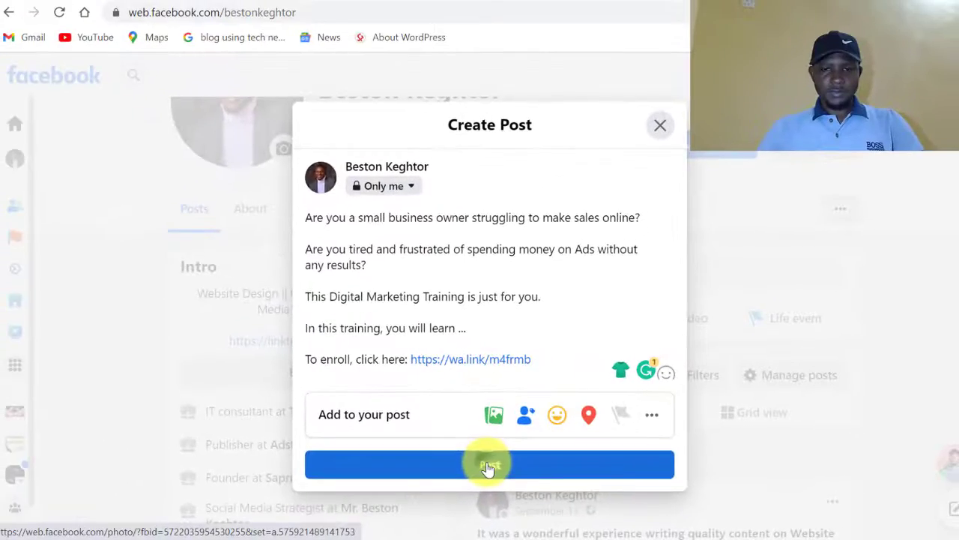
pyautogui.click(471, 435)
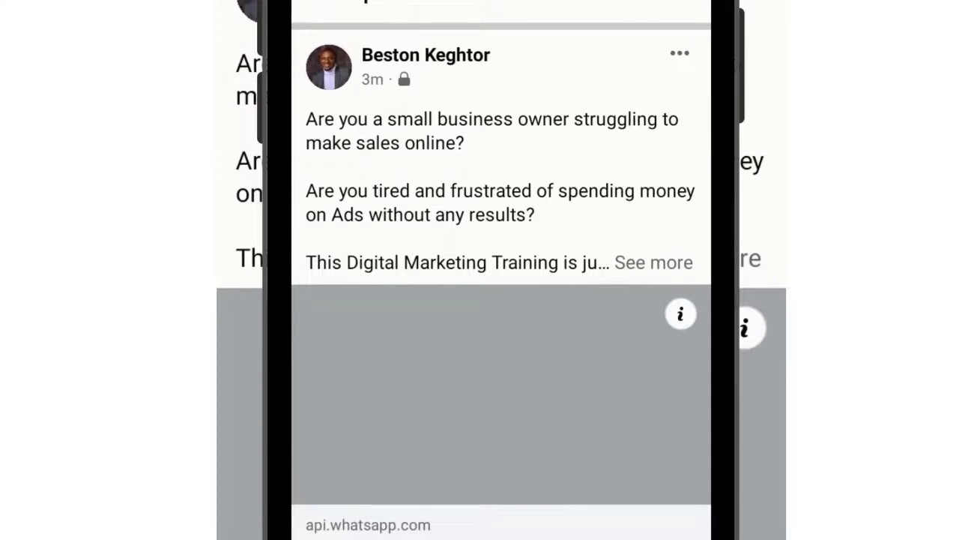
# On the phone, expand the post and follow its wa.link URL into the WhatsApp chat.
pyautogui.click(654, 262)
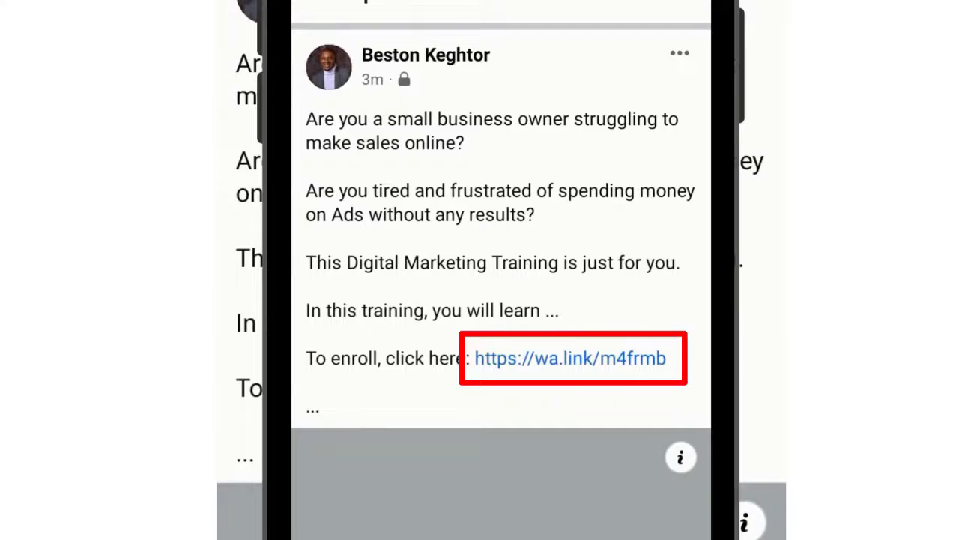
pyautogui.click(569, 358)
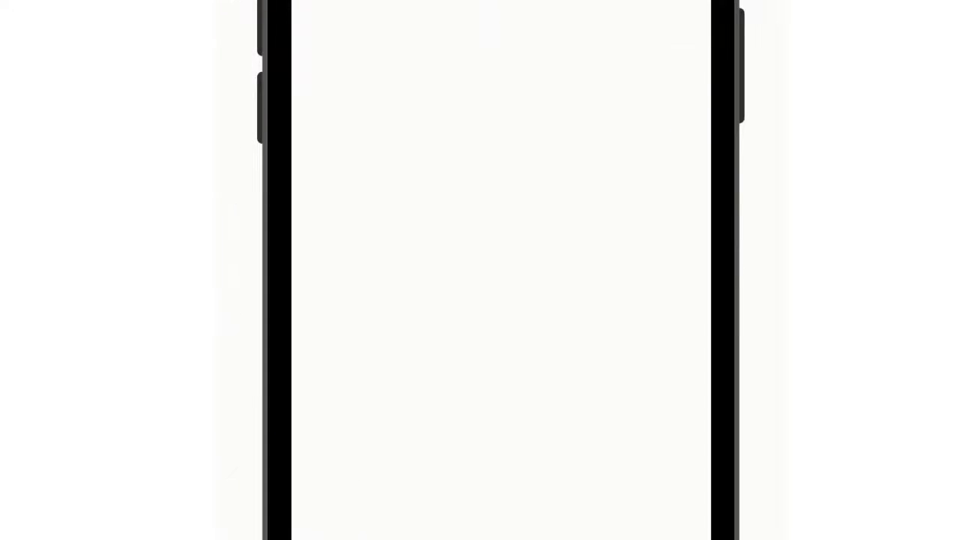
pyautogui.click(500, 238)
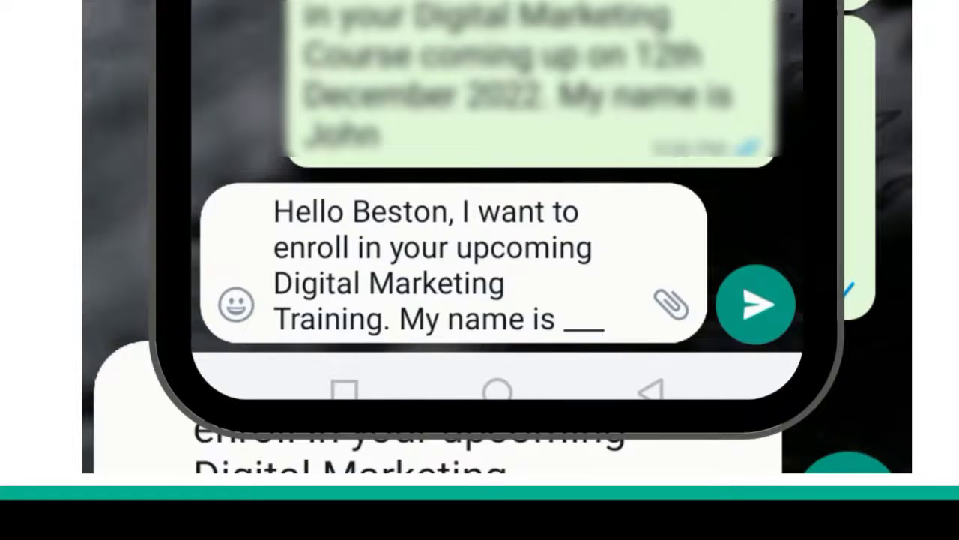
# Replace the blank placeholder with the sender's first name and surname, then send the message.
pyautogui.click(671, 303)
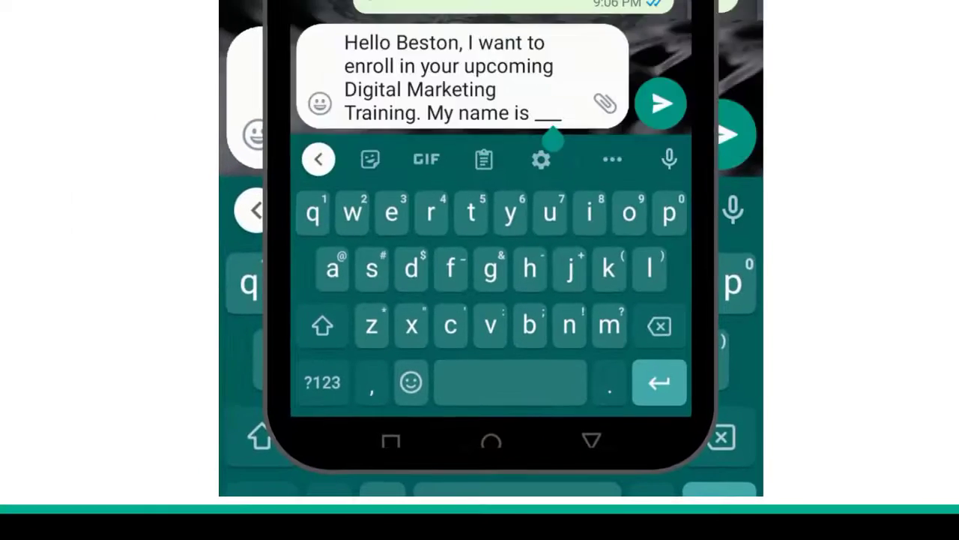
pyautogui.press('BackSpace')
pyautogui.press('BackSpace')
pyautogui.press('BackSpace')
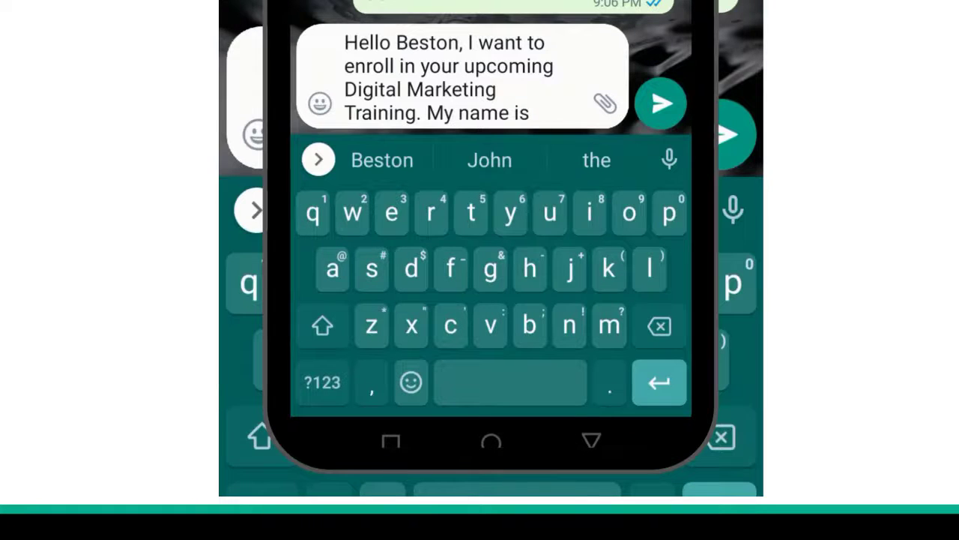
pyautogui.press('shift')
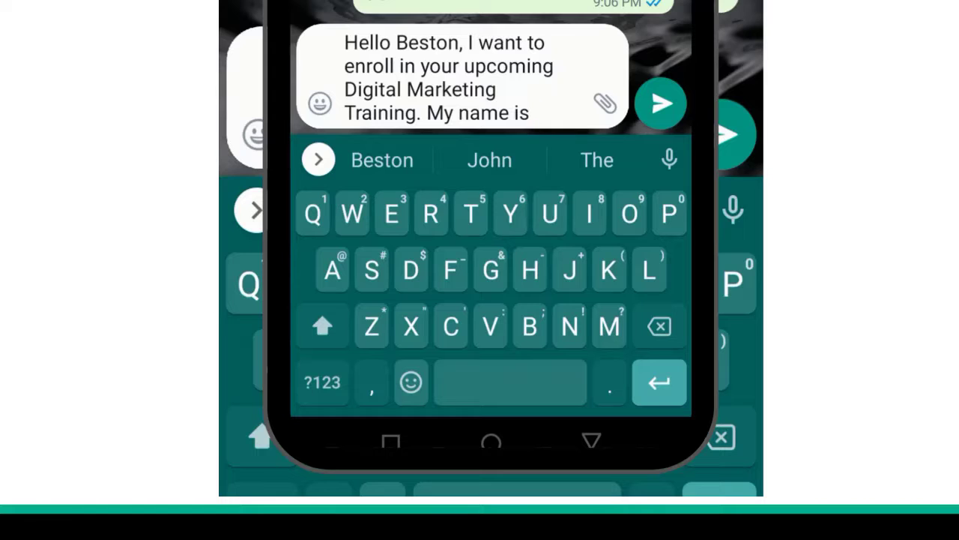
pyautogui.write('Bes')
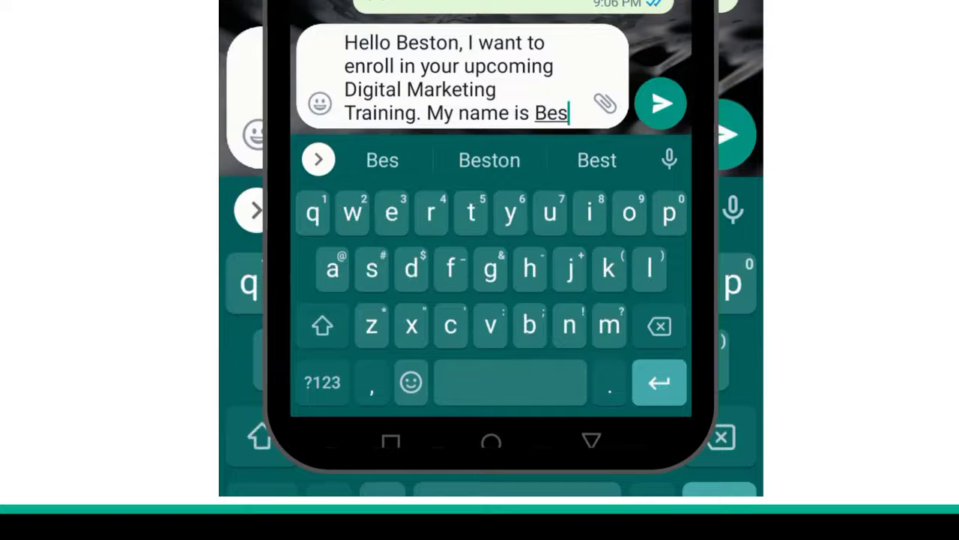
pyautogui.press('BackSpace')
pyautogui.press('BackSpace')
pyautogui.press('BackSpace')
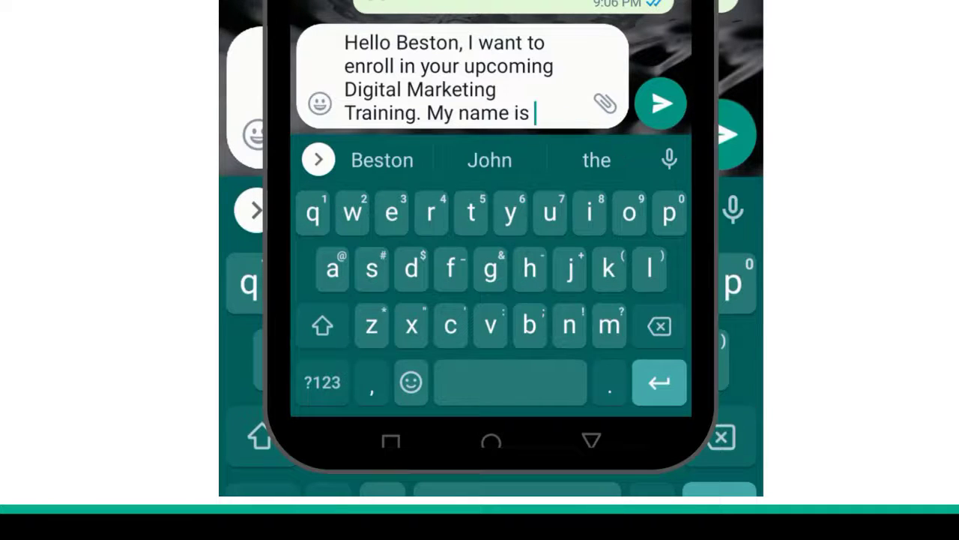
pyautogui.press('shift')
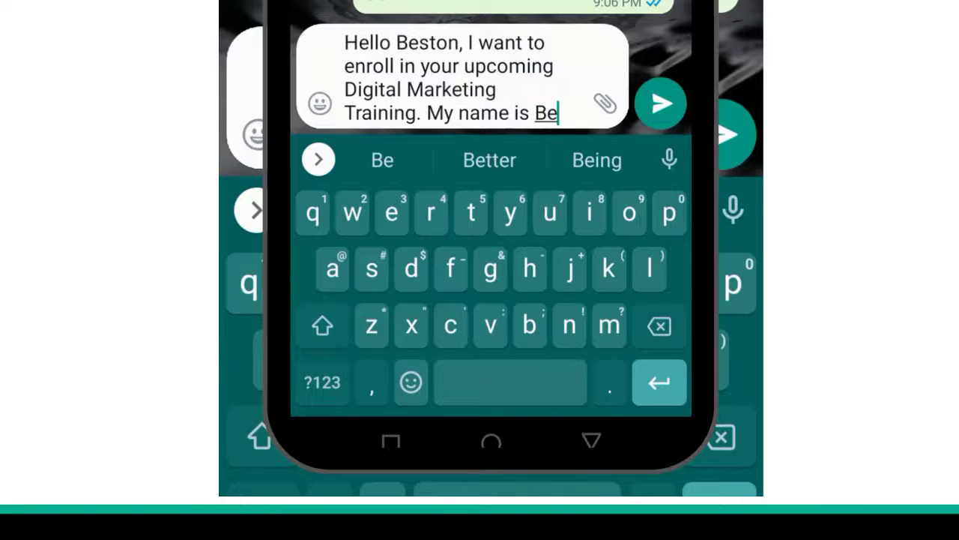
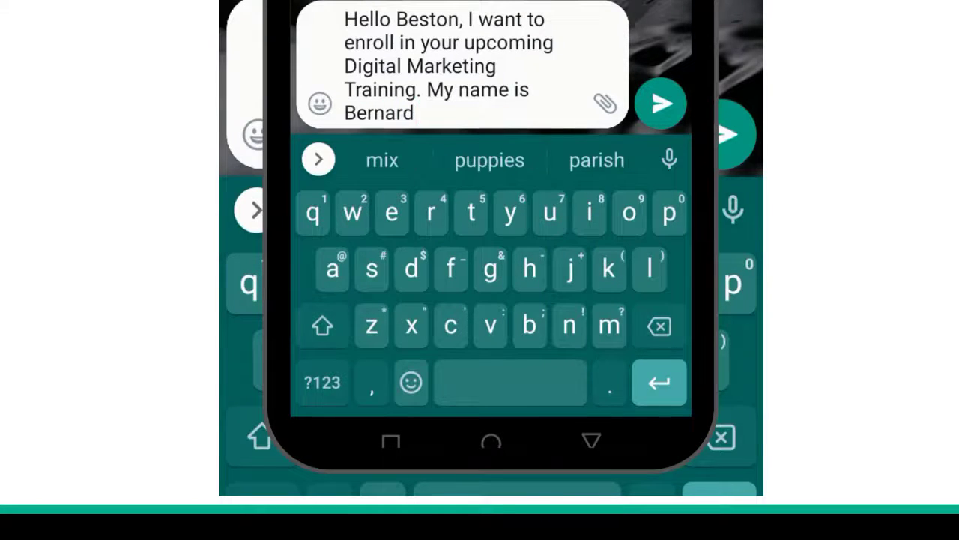
pyautogui.click(377, 113)
pyautogui.press('BackSpace')
pyautogui.click(412, 113)
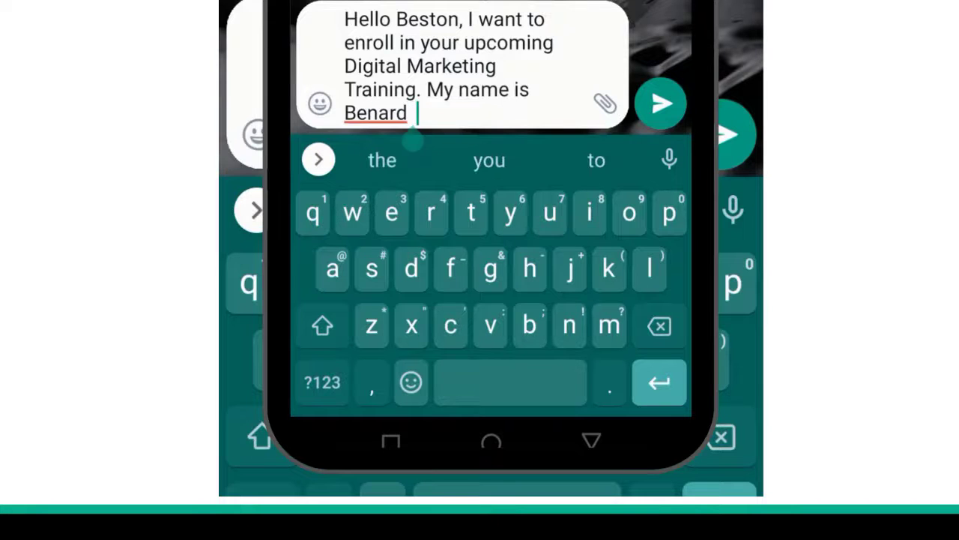
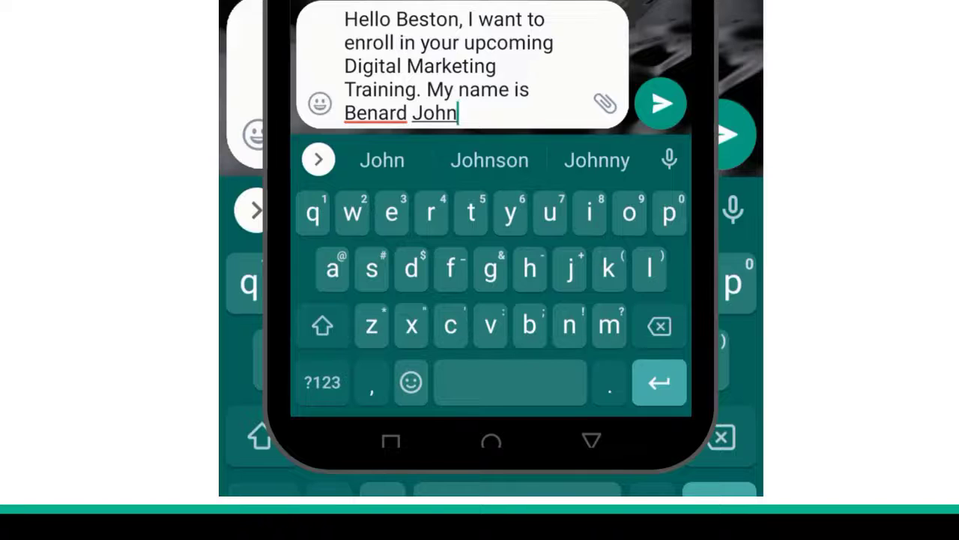
pyautogui.click(659, 103)
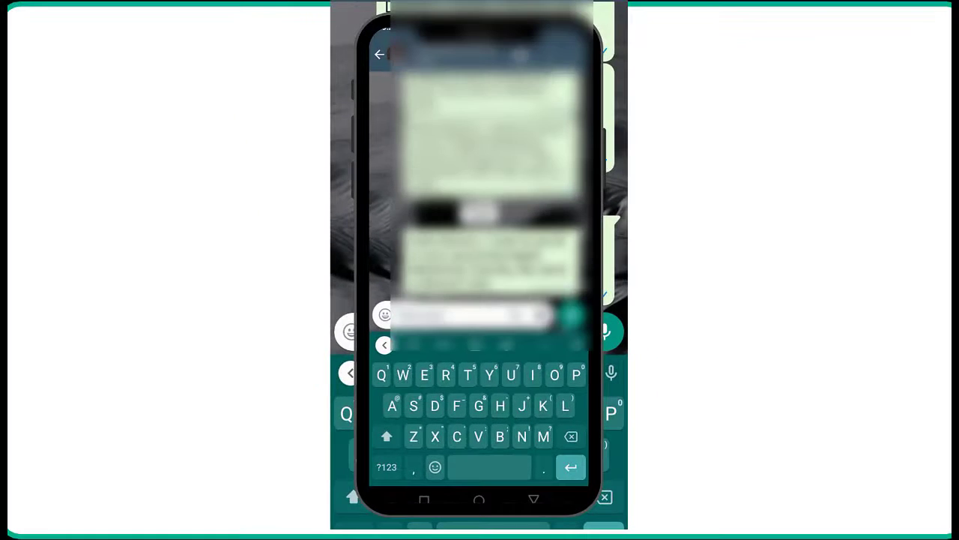
pyautogui.press('Escape')
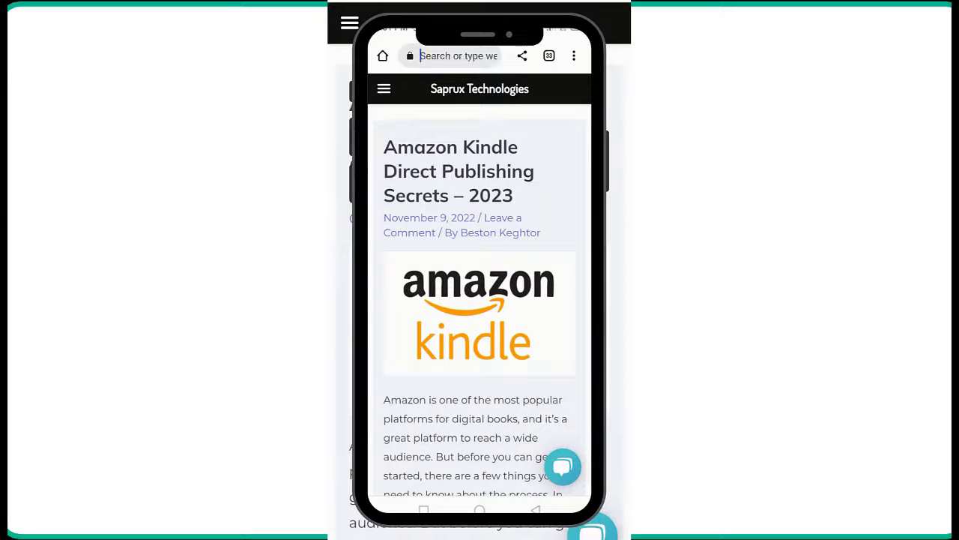
# On the phone, go to wa.link and scroll down to the 'Create your free link here' form.
pyautogui.click(457, 56)
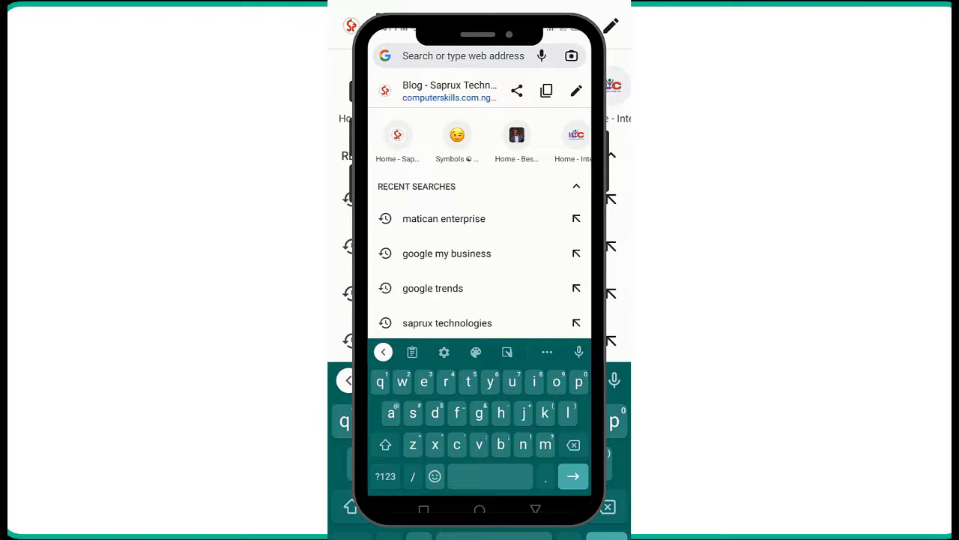
pyautogui.write('wa.')
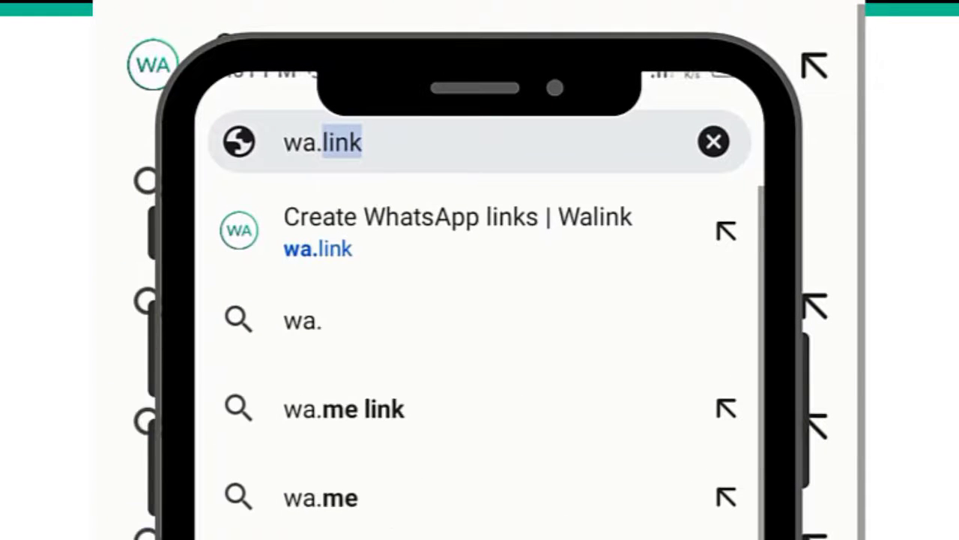
pyautogui.press('Return')
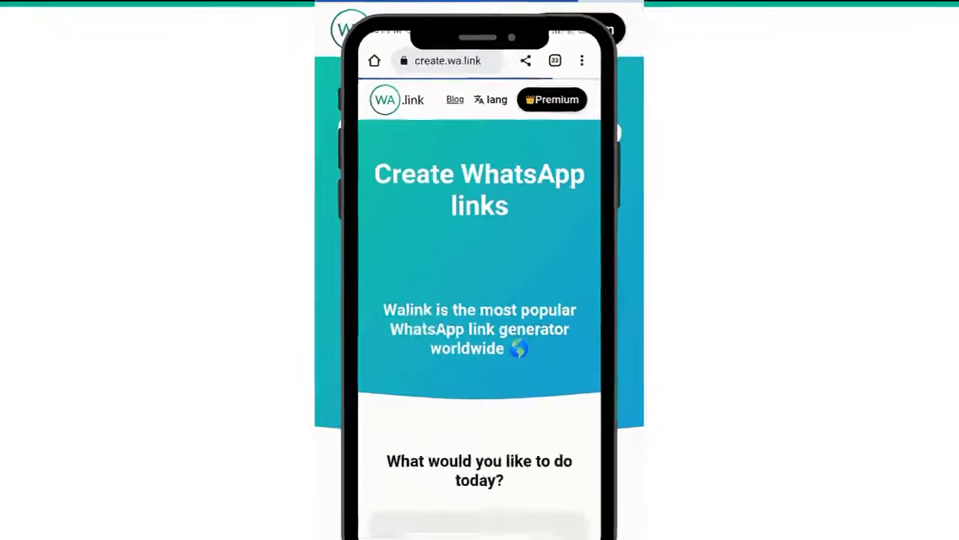
pyautogui.scroll(-5, 479, 299)
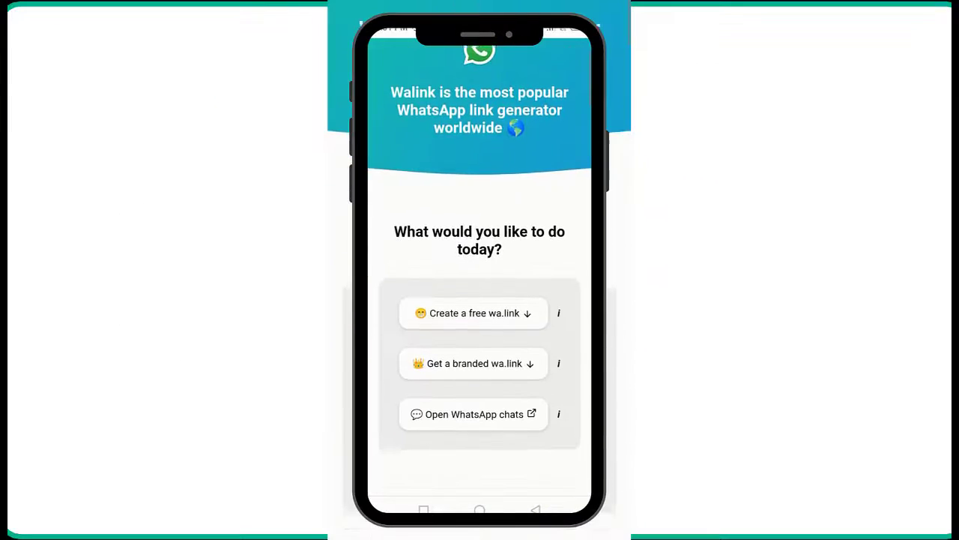
pyautogui.scroll(-10, 480, 299)
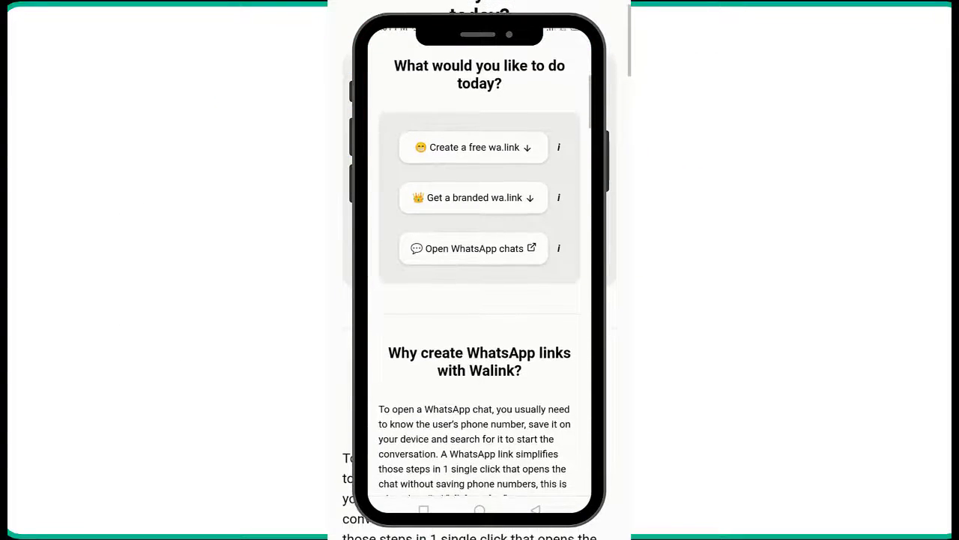
pyautogui.scroll(-5, 479, 299)
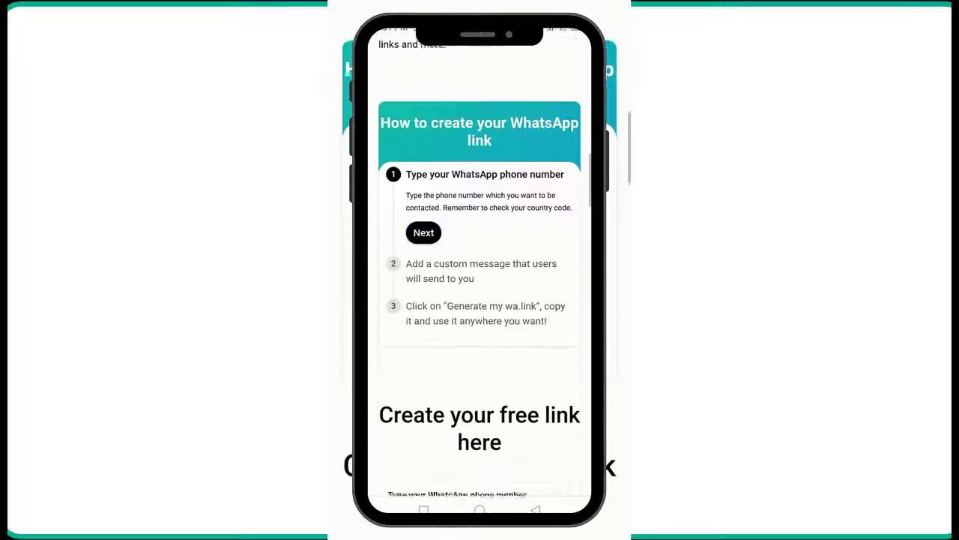
pyautogui.scroll(-3, 479, 300)
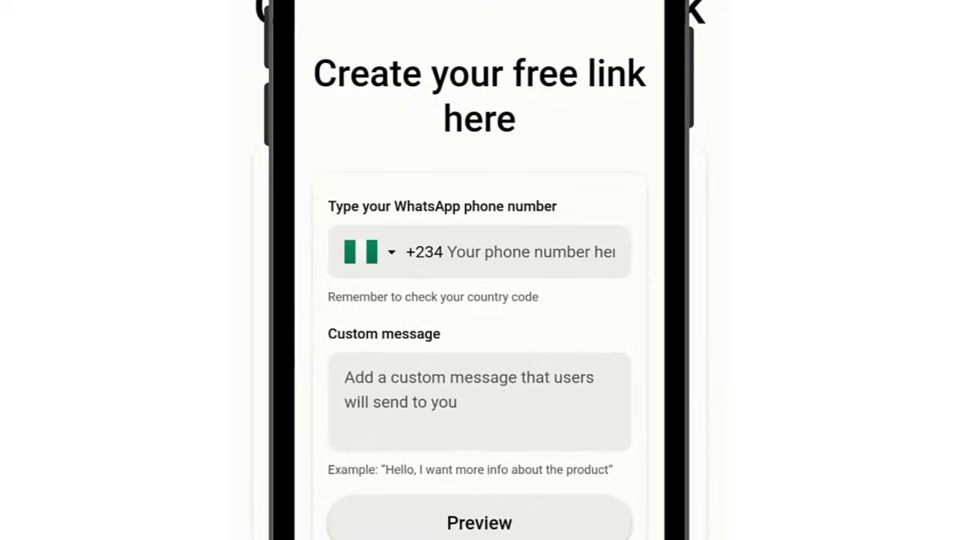
pyautogui.scroll(-3, 480, 299)
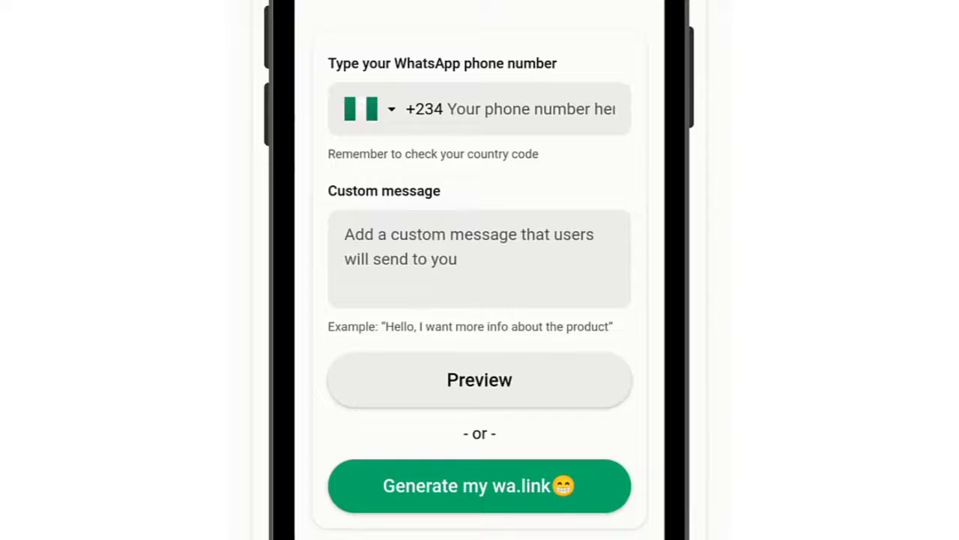
# Fill the WhatsApp number field with the saved +234 number from autofill.
pyautogui.click(510, 109)
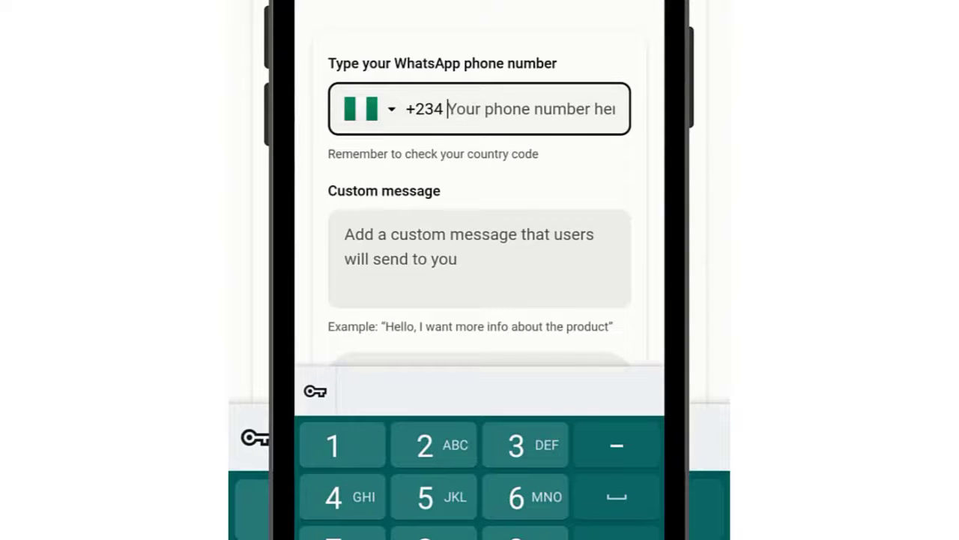
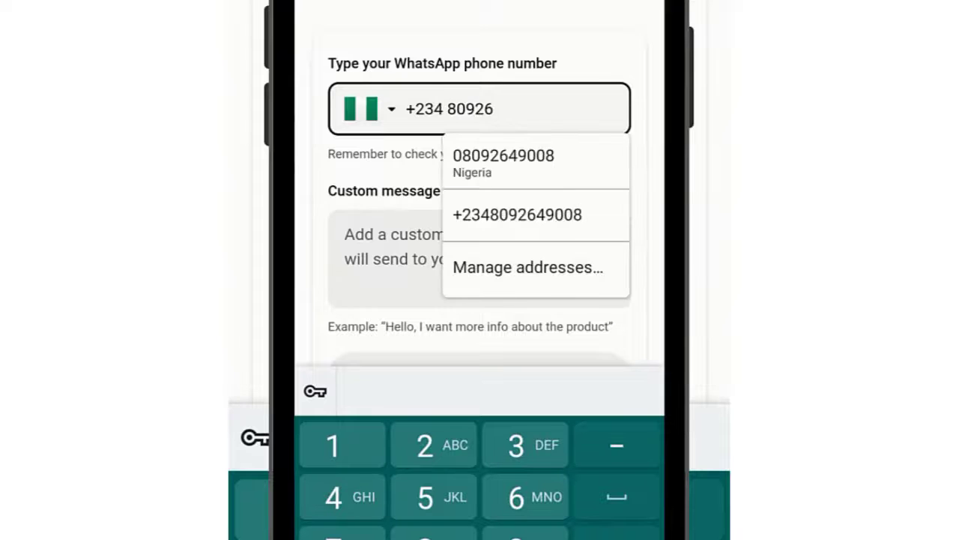
pyautogui.click(504, 161)
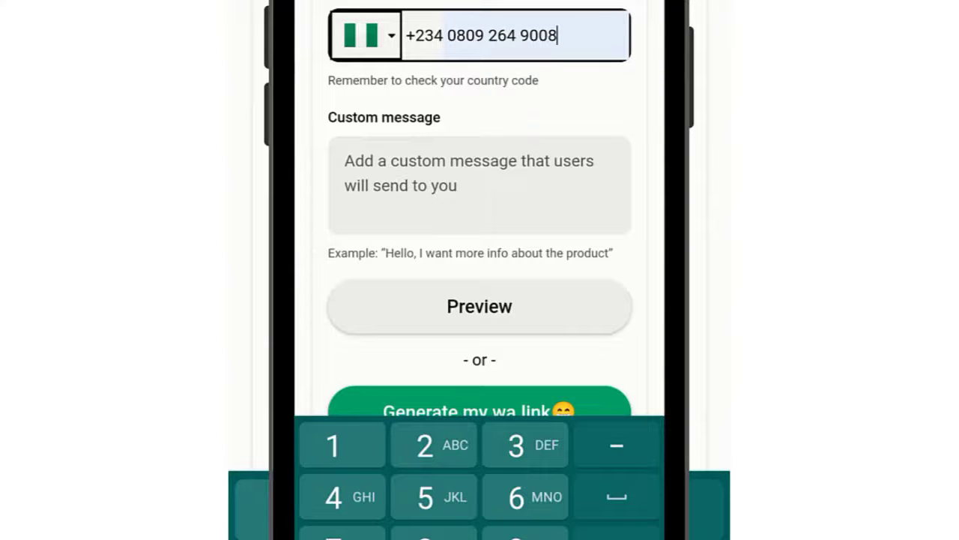
# Write a custom message asking to enroll in the Digital Marketing Course on 12th December 2022.
pyautogui.click(479, 183)
pyautogui.write('Hello Beston, I want to enroll in your Digital Marketing Course coming up on 12th December 2022. My name is ____')
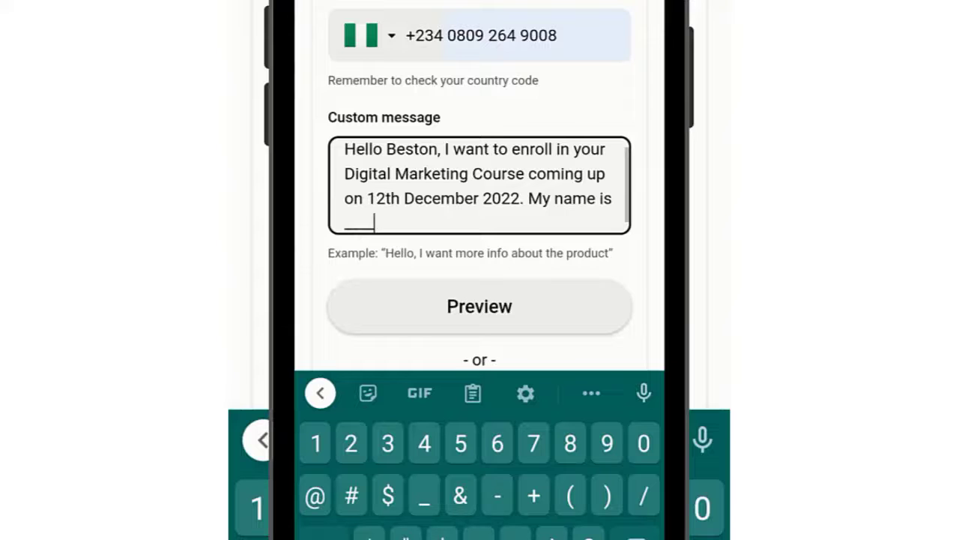
pyautogui.scroll(-3, 480, 188)
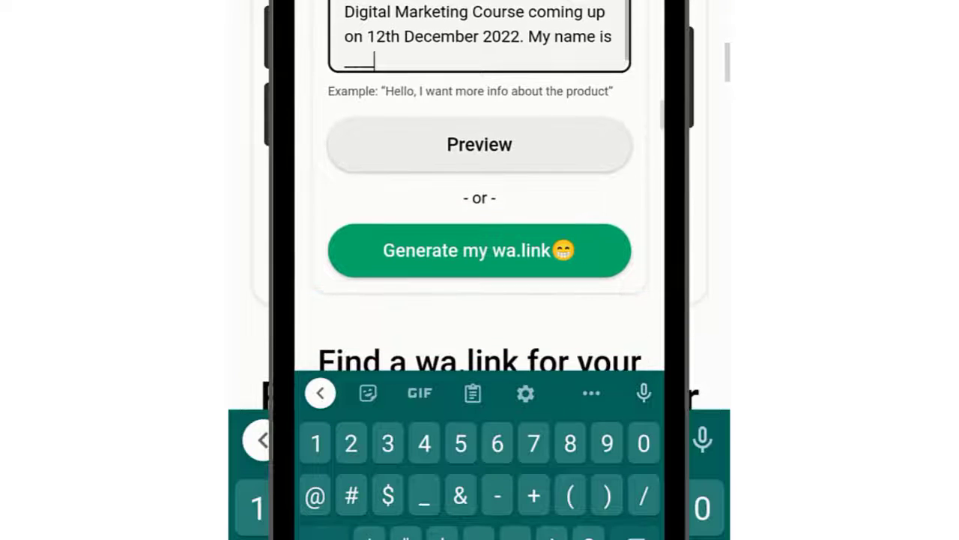
pyautogui.scroll(-2, 479, 187)
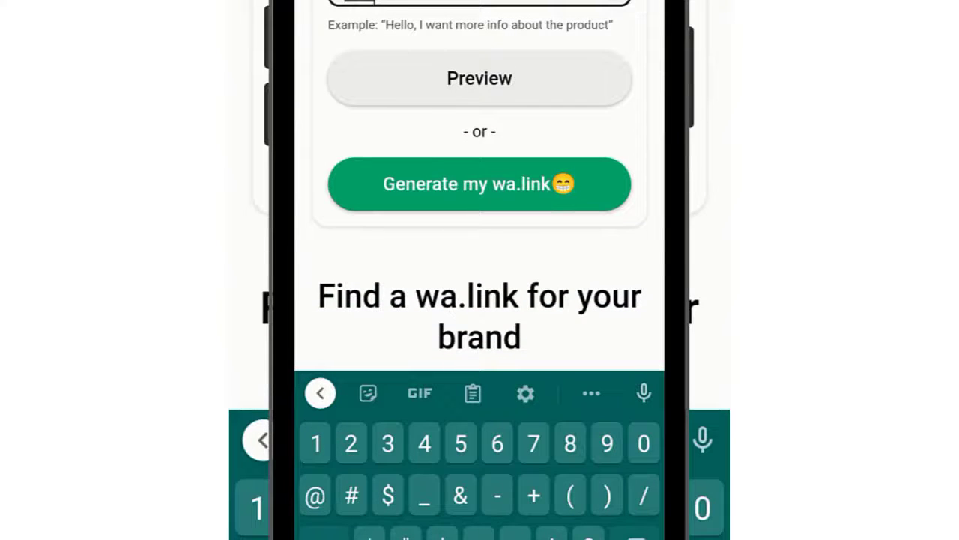
pyautogui.scroll(-2, 480, 188)
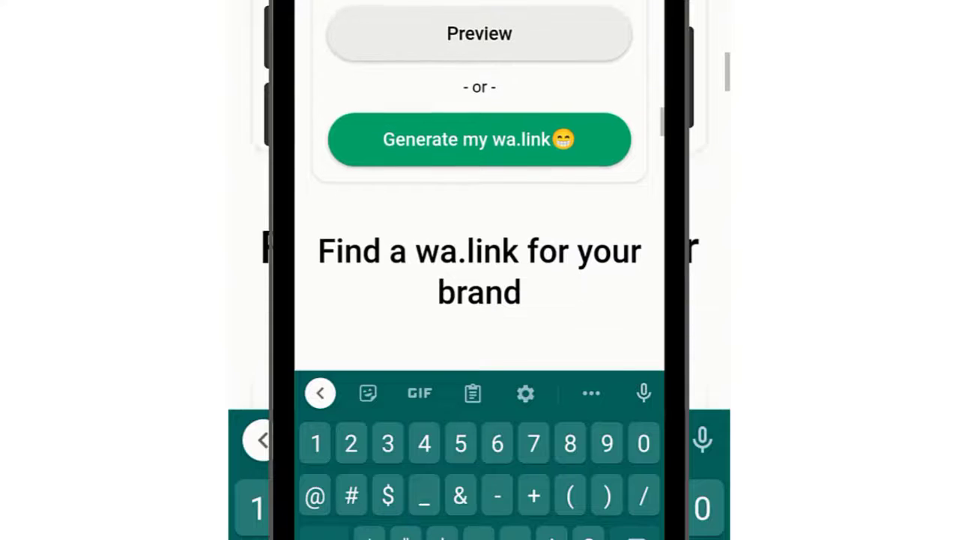
pyautogui.press('Escape')
pyautogui.scroll(2, 480, 270)
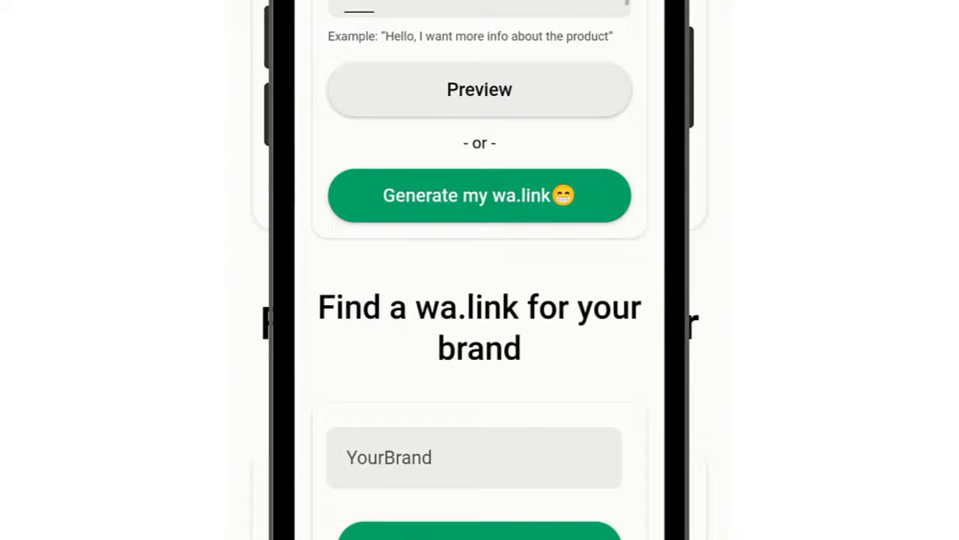
pyautogui.click(479, 195)
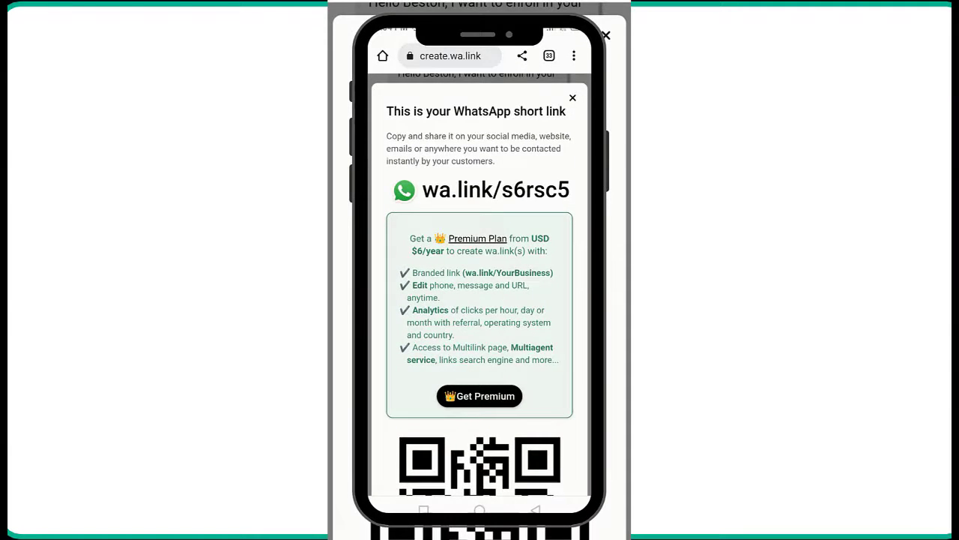
pyautogui.scroll(-5, 479, 270)
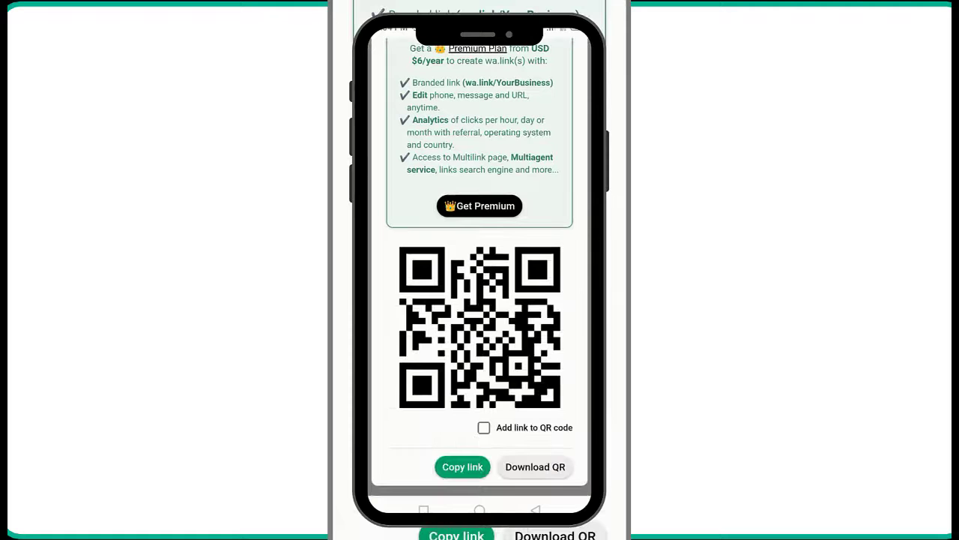
pyautogui.click(462, 466)
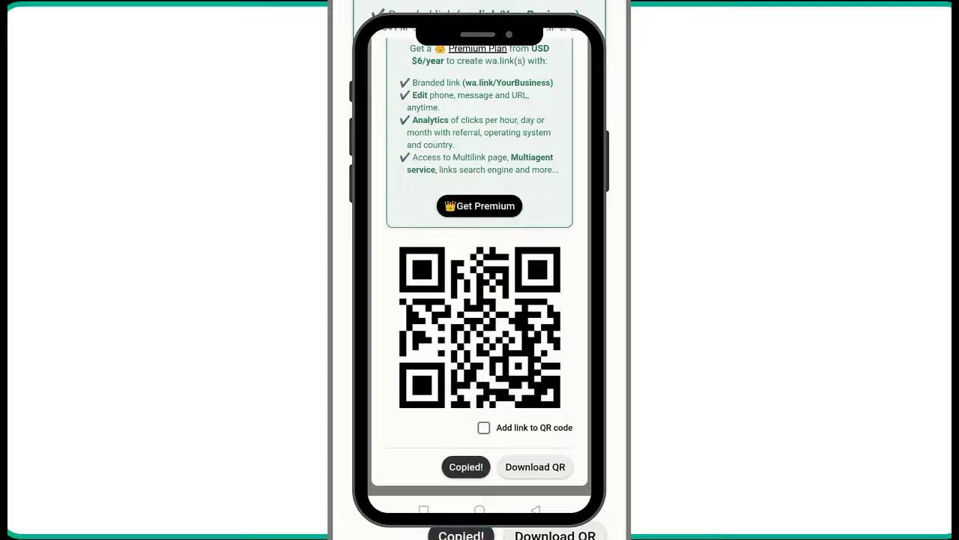